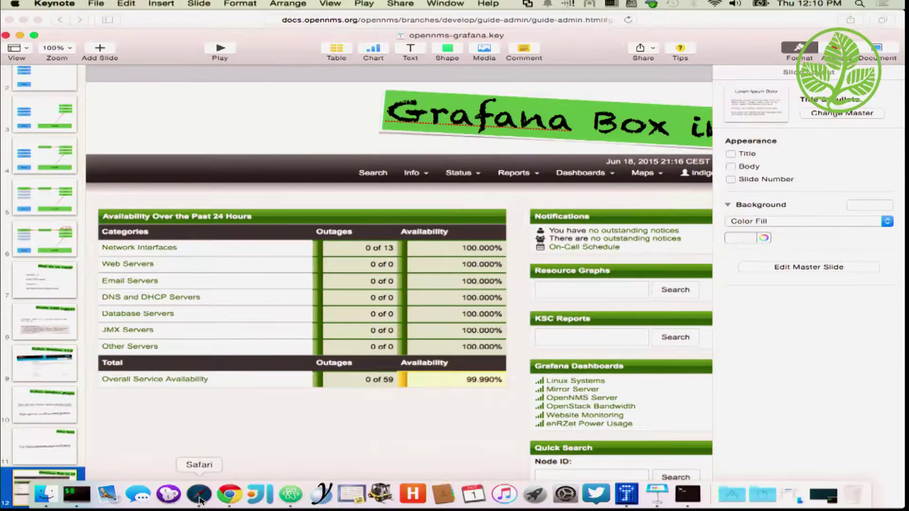
Step: Switch to Safari and bring up the open Grafana page with the Jenkins Build System dashboard
{"action": "left_click", "coordinate": [199, 495]}
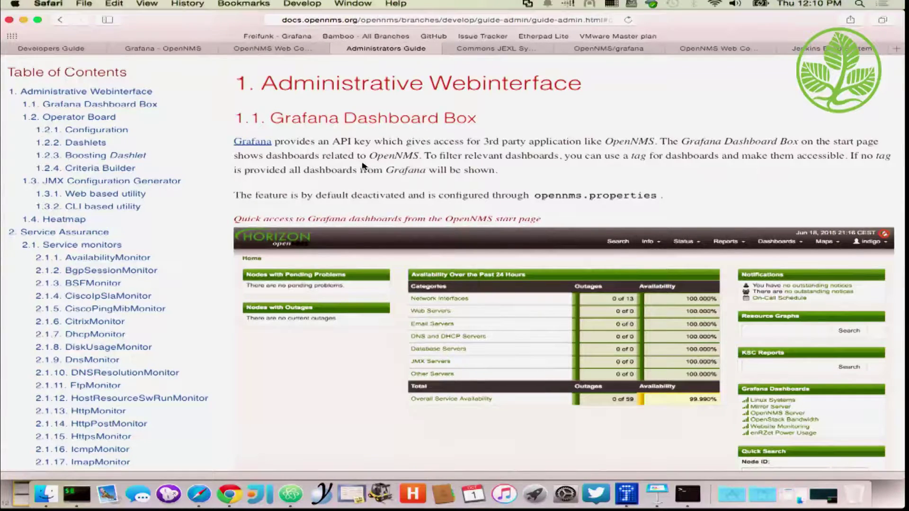
{"action": "left_click", "coordinate": [154, 49]}
{"action": "left_click", "coordinate": [247, 52]}
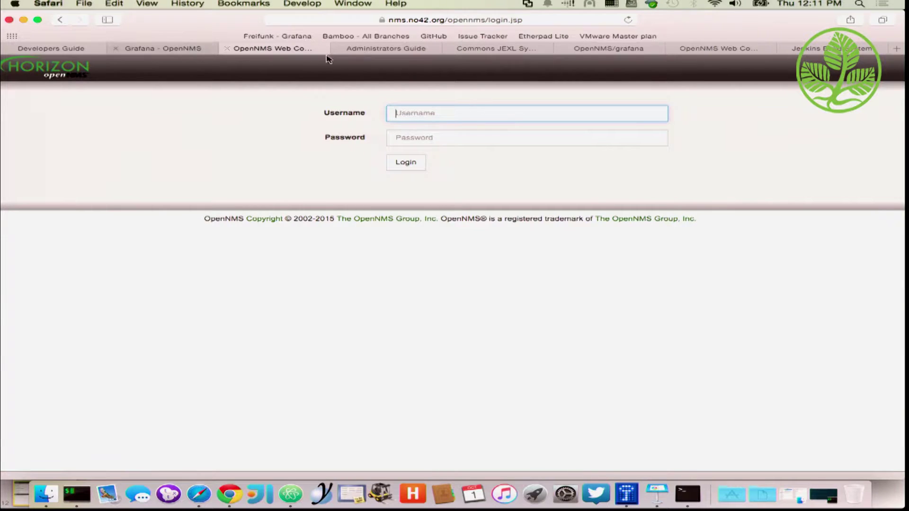
{"action": "left_click", "coordinate": [861, 53]}
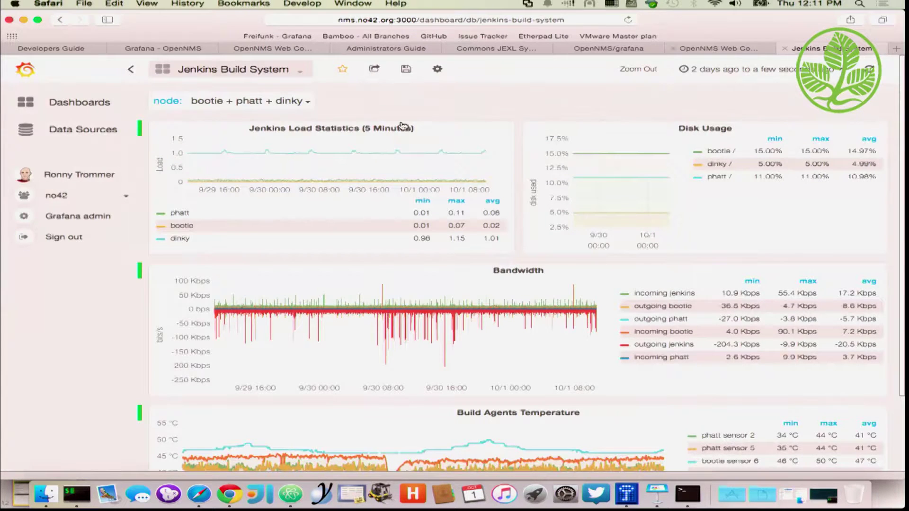
Step: Go to the Grafana dashboards overview and open the Jenkins Build System dashboard from its list
{"action": "left_click", "coordinate": [23, 72]}
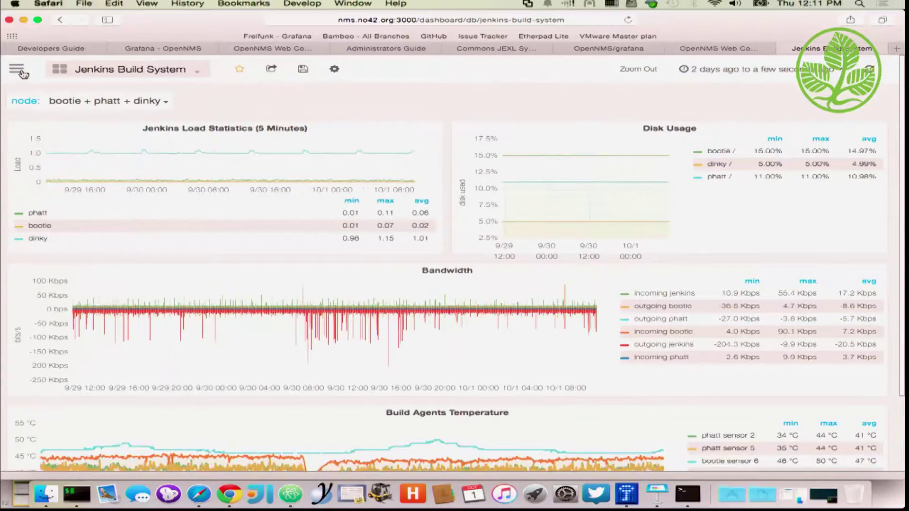
{"action": "left_click", "coordinate": [23, 72]}
{"action": "left_click", "coordinate": [64, 103]}
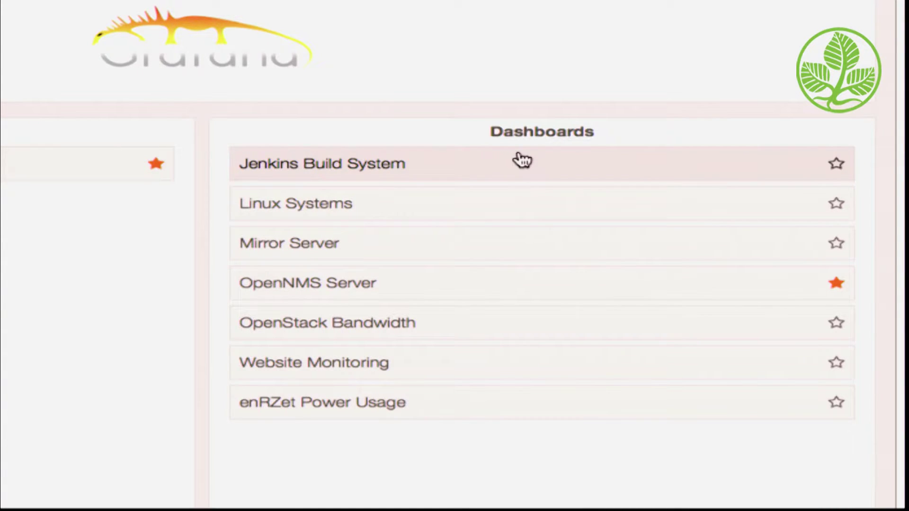
{"action": "left_click", "coordinate": [519, 154]}
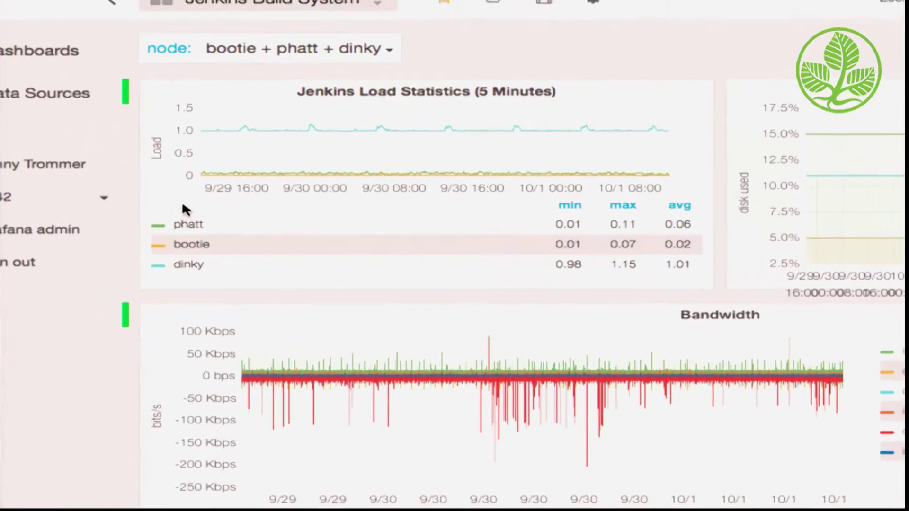
Step: Compare the phatt and dinky series in the Jenkins Load Statistics graph, restore all series, and zoom into a short period on Sep 30
{"action": "left_click", "coordinate": [185, 214]}
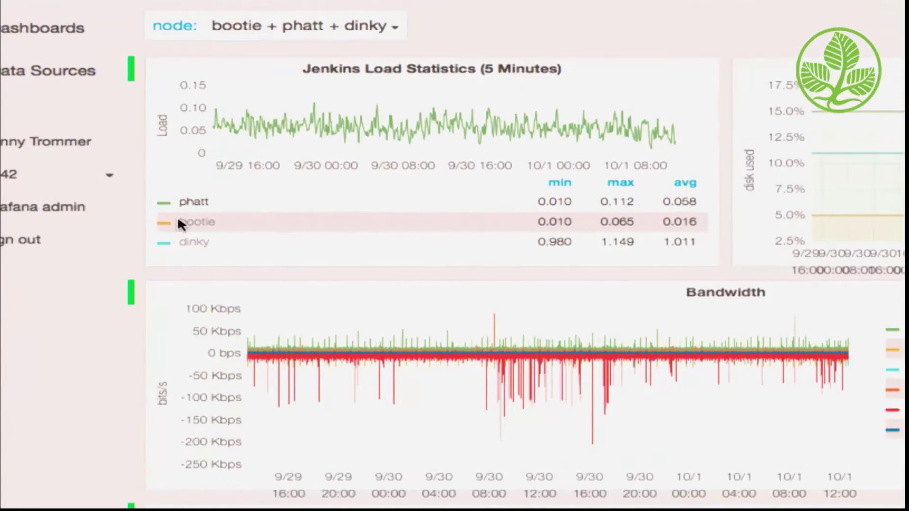
{"action": "left_click", "coordinate": [171, 299]}
{"action": "left_click", "coordinate": [184, 228]}
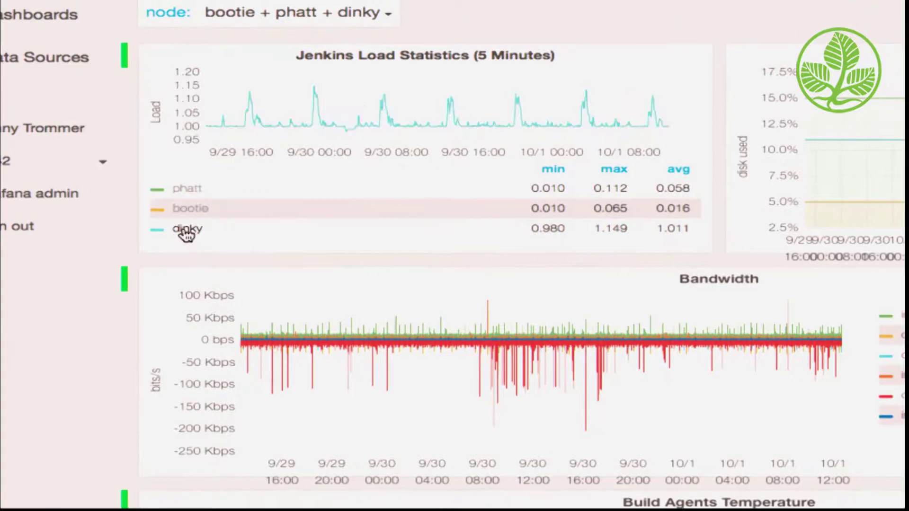
{"action": "left_click", "coordinate": [186, 190]}
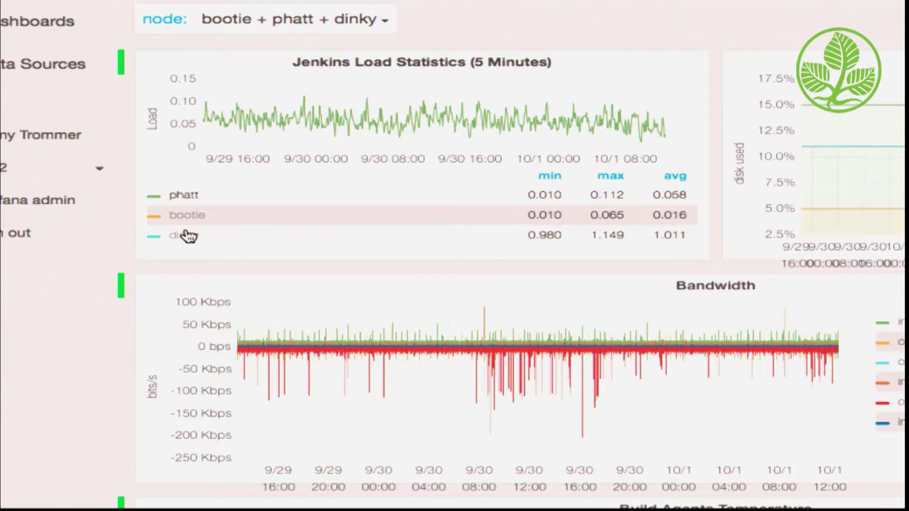
{"action": "left_click", "coordinate": [184, 236], "text": "ctrl"}
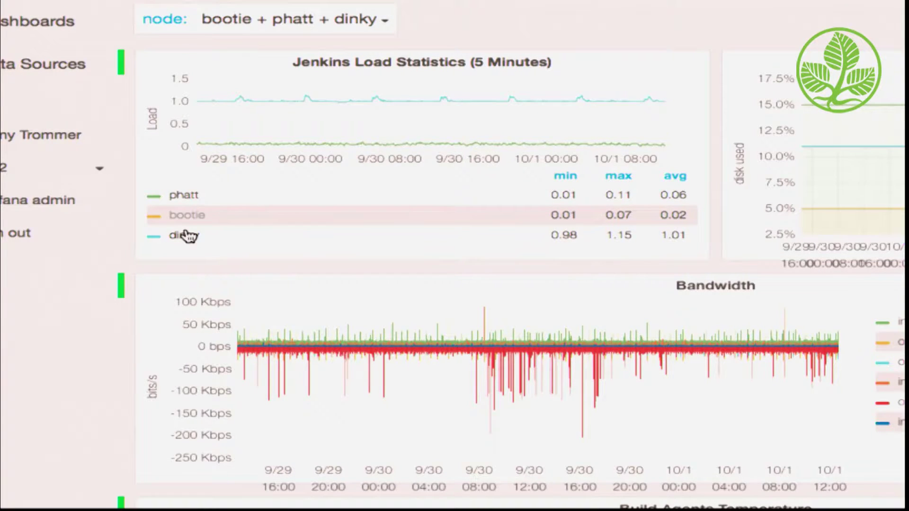
{"action": "left_click", "coordinate": [185, 235], "text": "ctrl"}
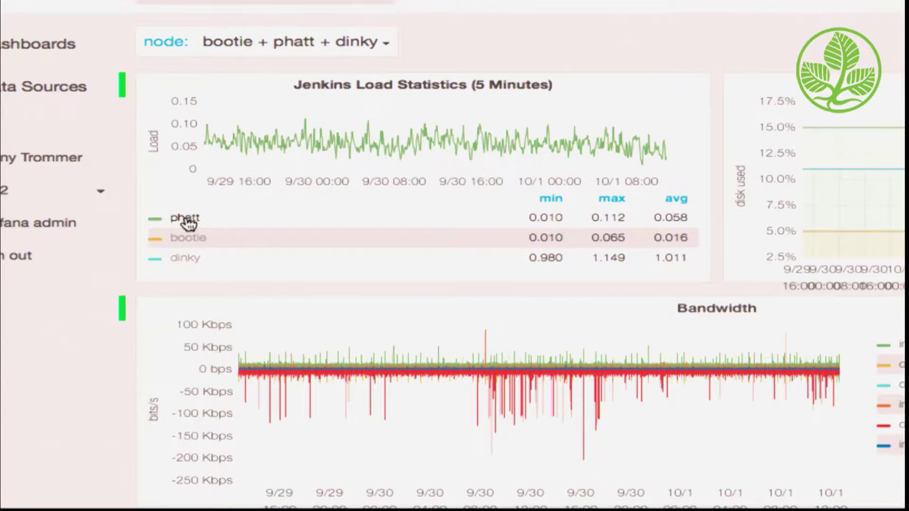
{"action": "left_click", "coordinate": [186, 220]}
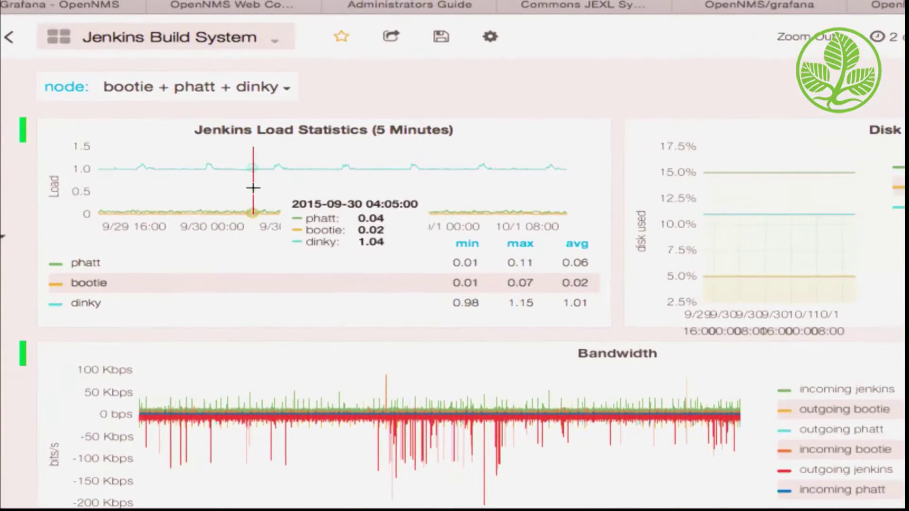
{"action": "left_click_drag", "start_coordinate": [258, 180], "coordinate": [292, 181]}
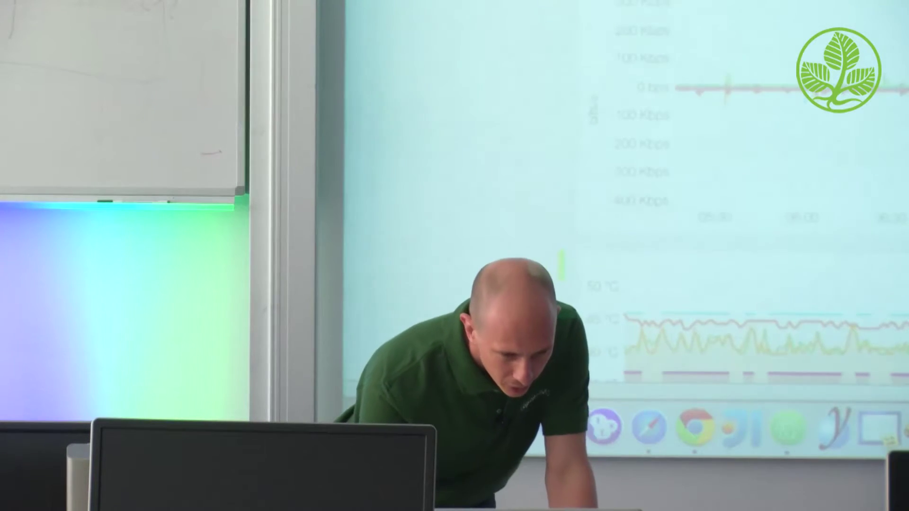
Step: Create a new empty dashboard and look through the options available for its first row
{"action": "left_click", "coordinate": [233, 69]}
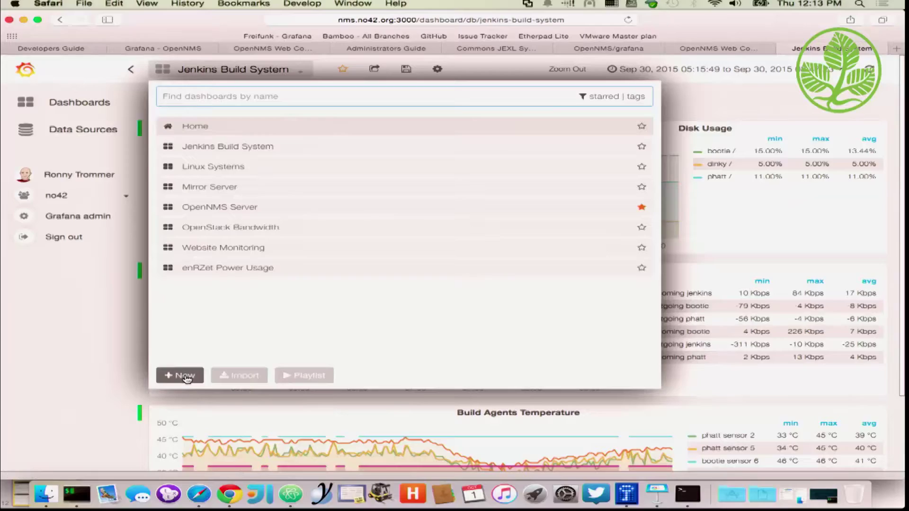
{"action": "left_click", "coordinate": [185, 375]}
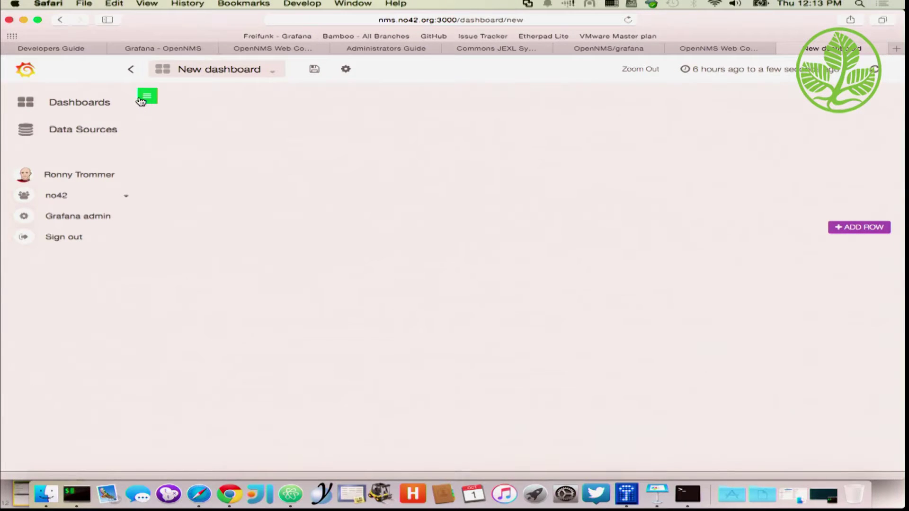
{"action": "left_click", "coordinate": [147, 99]}
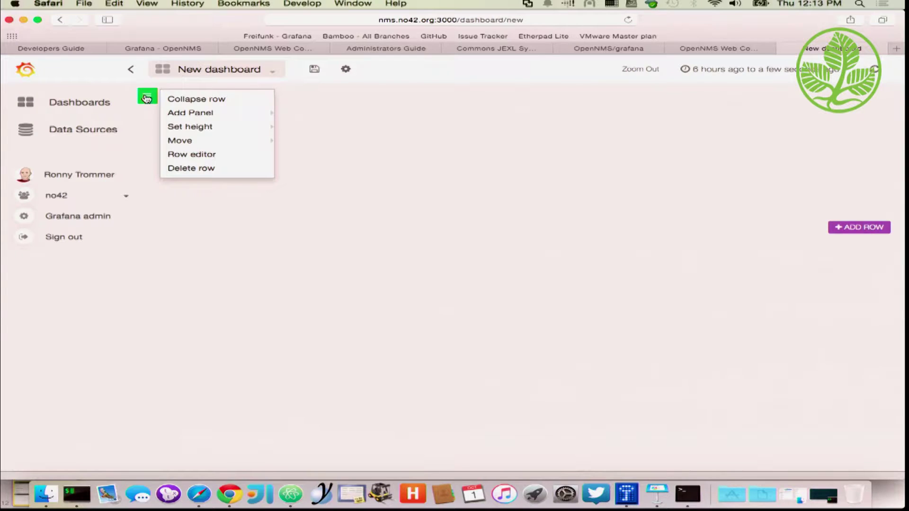
{"action": "left_click", "coordinate": [146, 100]}
Step: Add two more rows to the new dashboard and stay on it without saving
{"action": "left_click", "coordinate": [873, 229]}
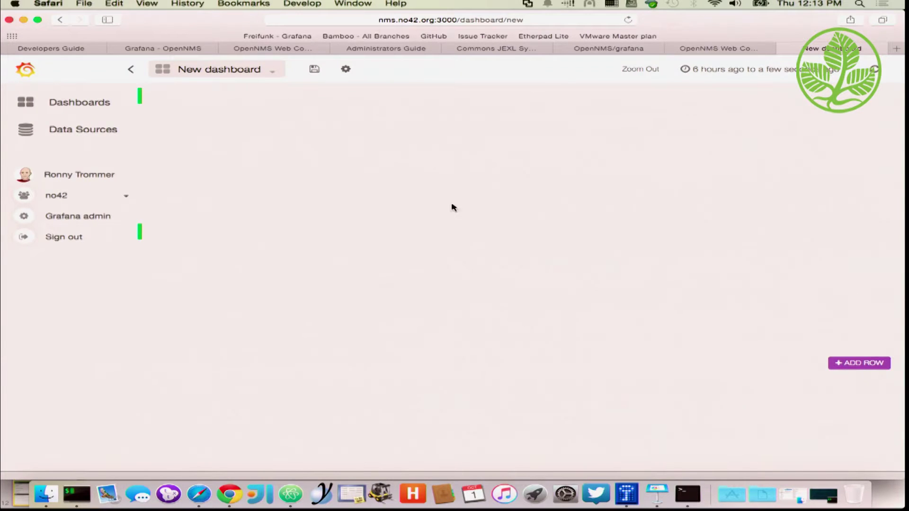
{"action": "left_click", "coordinate": [142, 233]}
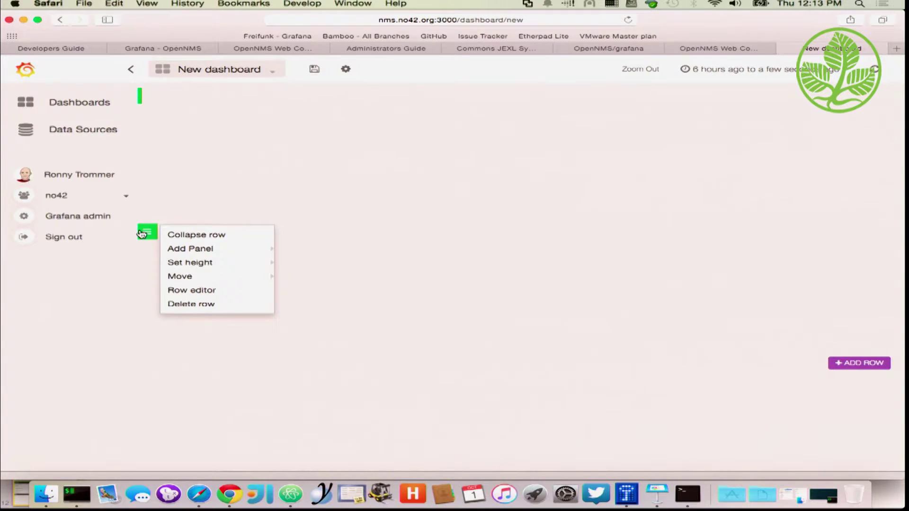
{"action": "left_click", "coordinate": [372, 258]}
{"action": "left_click", "coordinate": [852, 367]}
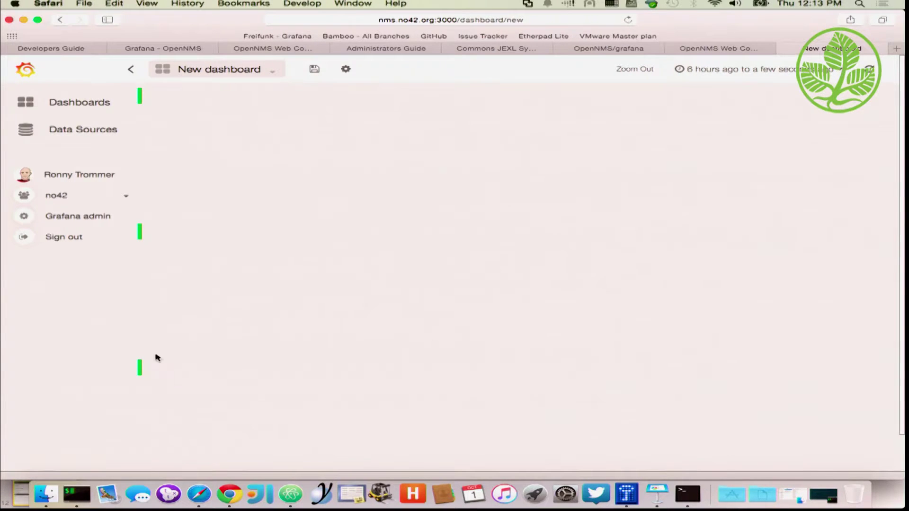
{"action": "left_click", "coordinate": [138, 96]}
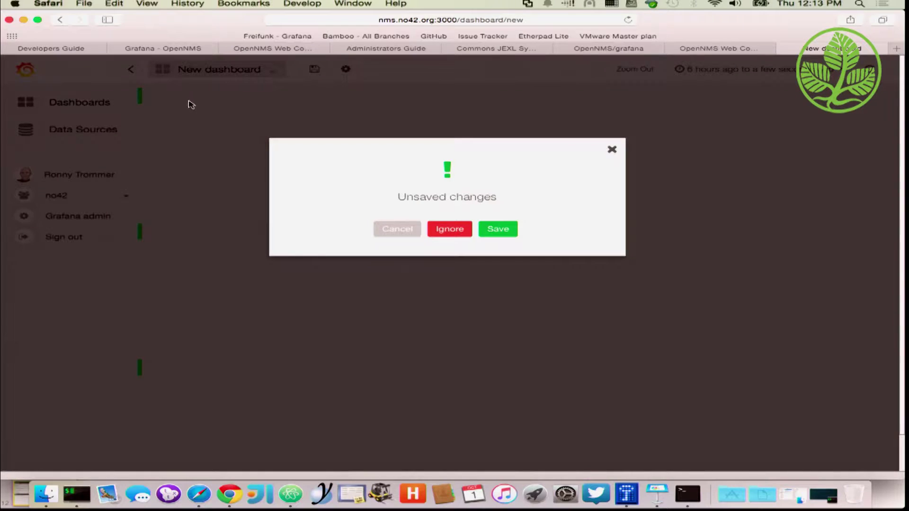
{"action": "left_click", "coordinate": [612, 149]}
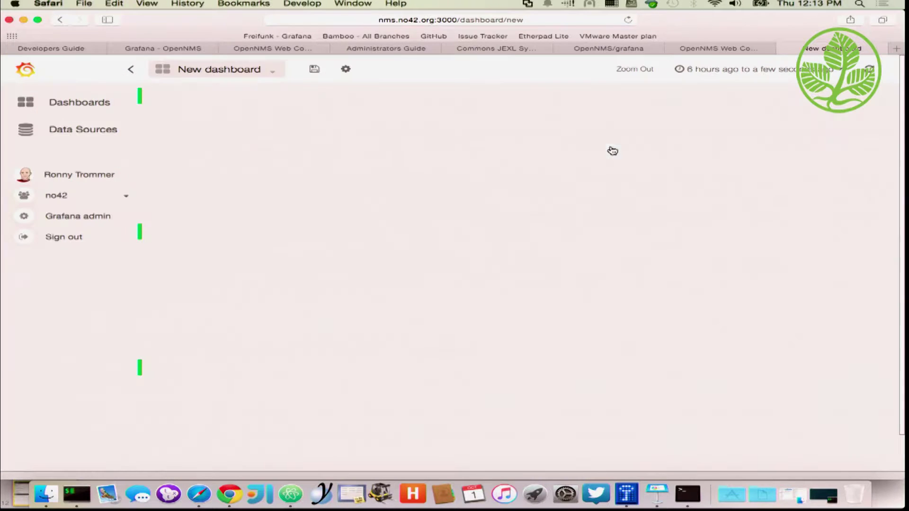
Step: Add three Graph panels side by side to the first row of the dashboard
{"action": "left_click", "coordinate": [145, 96]}
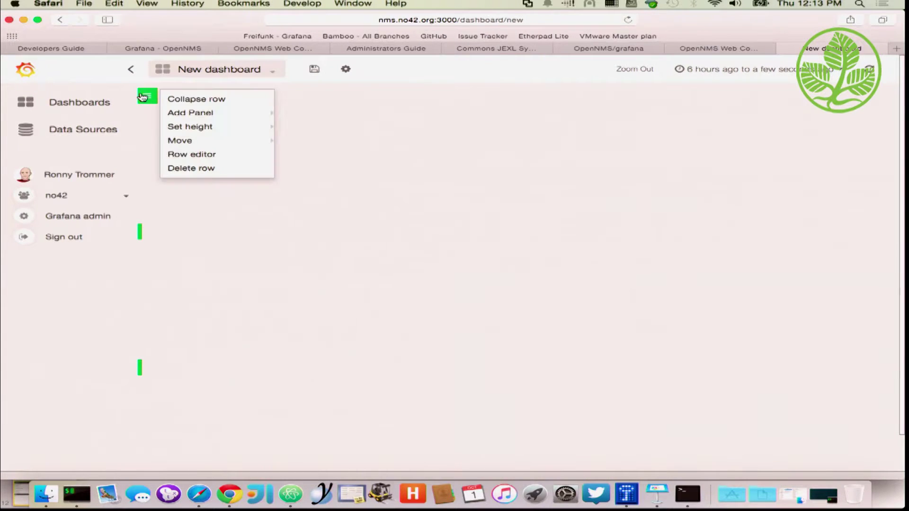
{"action": "mouse_move", "coordinate": [246, 116]}
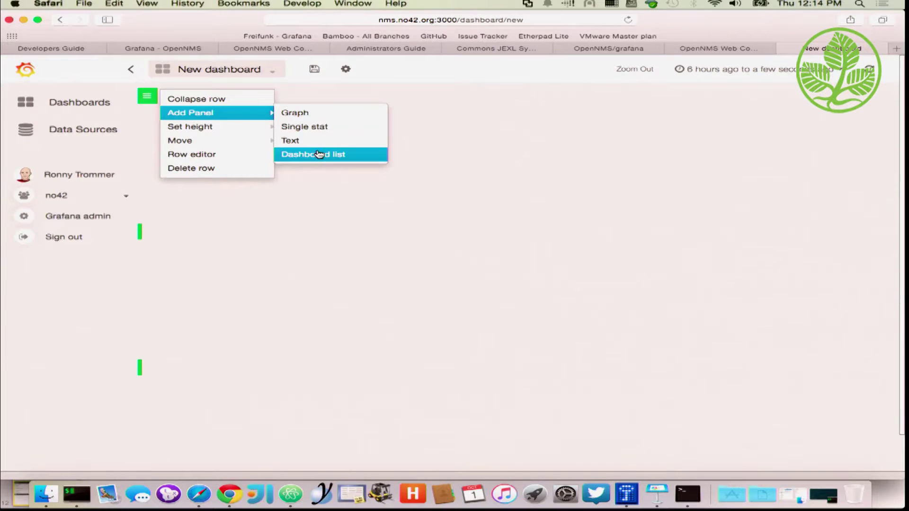
{"action": "left_click", "coordinate": [308, 114]}
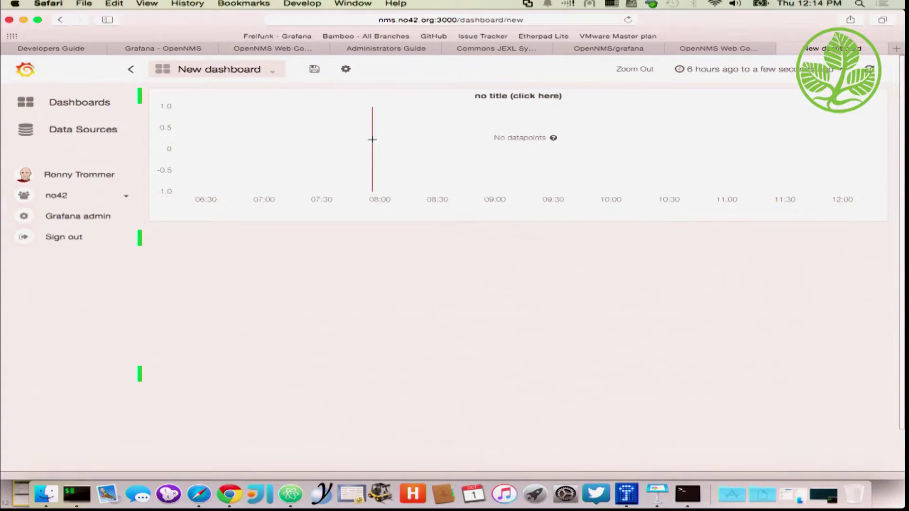
{"action": "left_click", "coordinate": [146, 96]}
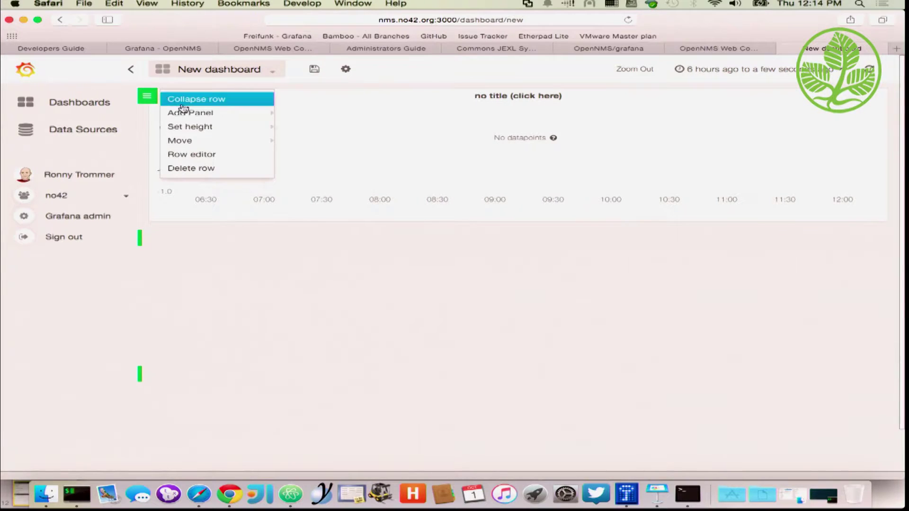
{"action": "mouse_move", "coordinate": [197, 112]}
{"action": "left_click", "coordinate": [300, 114]}
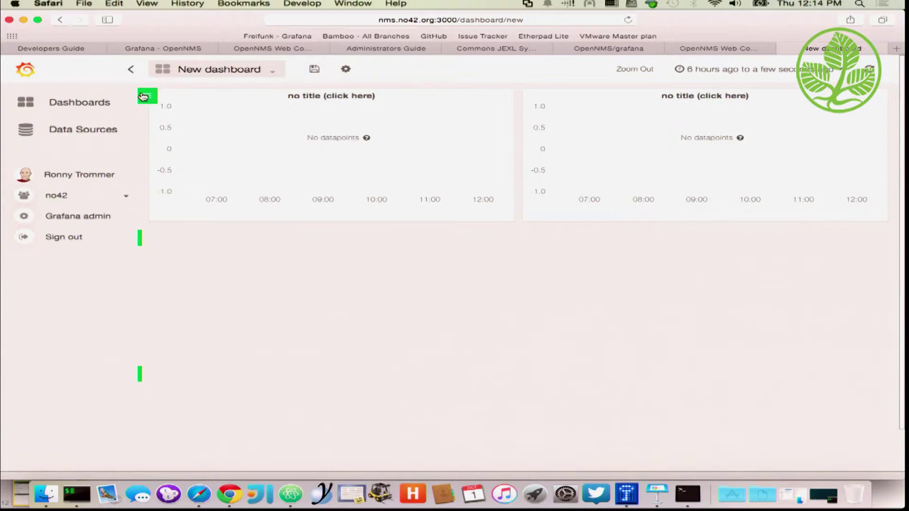
{"action": "left_click", "coordinate": [144, 97]}
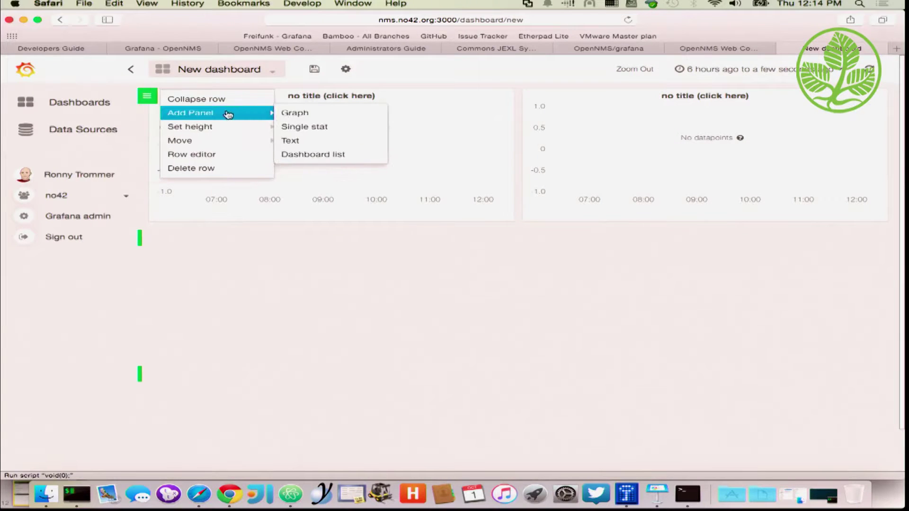
{"action": "left_click", "coordinate": [296, 113]}
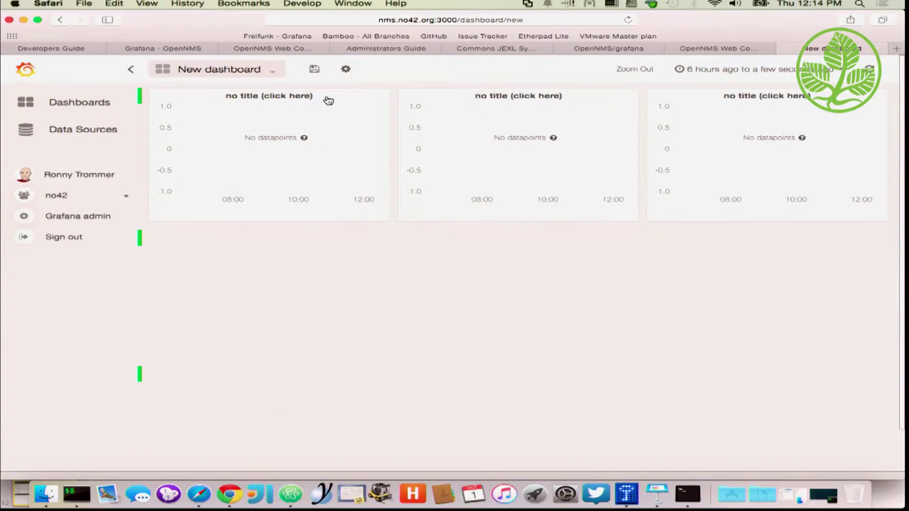
Step: Rearrange the graph panels in the first row and move one of them into the empty second row
{"action": "left_click_drag", "start_coordinate": [354, 98], "coordinate": [459, 118]}
{"action": "left_click_drag", "start_coordinate": [360, 96], "coordinate": [371, 252]}
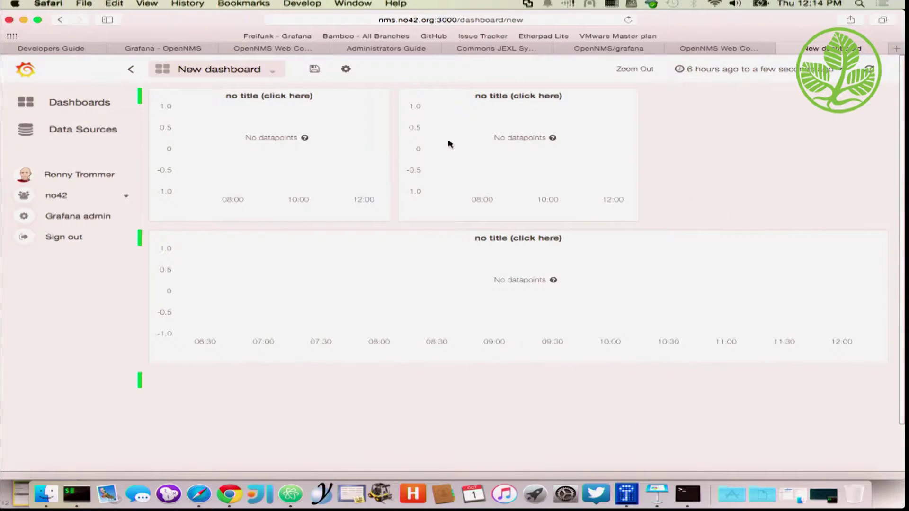
Step: Open the first graph panel for editing, review its general options, and return to its metrics query
{"action": "left_click", "coordinate": [259, 100]}
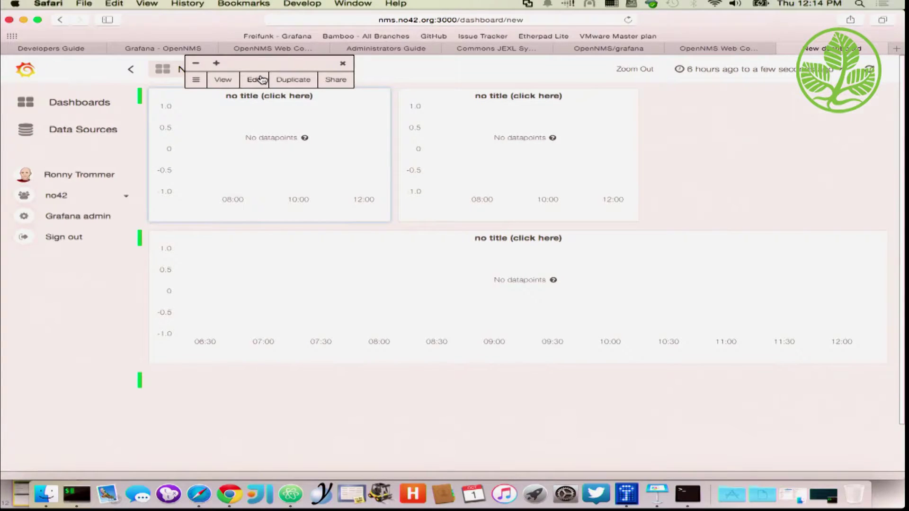
{"action": "left_click", "coordinate": [261, 79]}
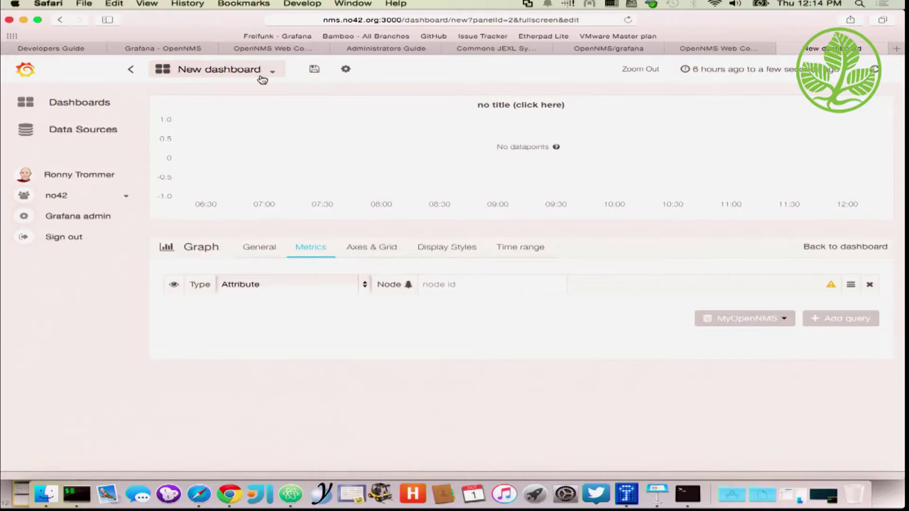
{"action": "left_click", "coordinate": [256, 256]}
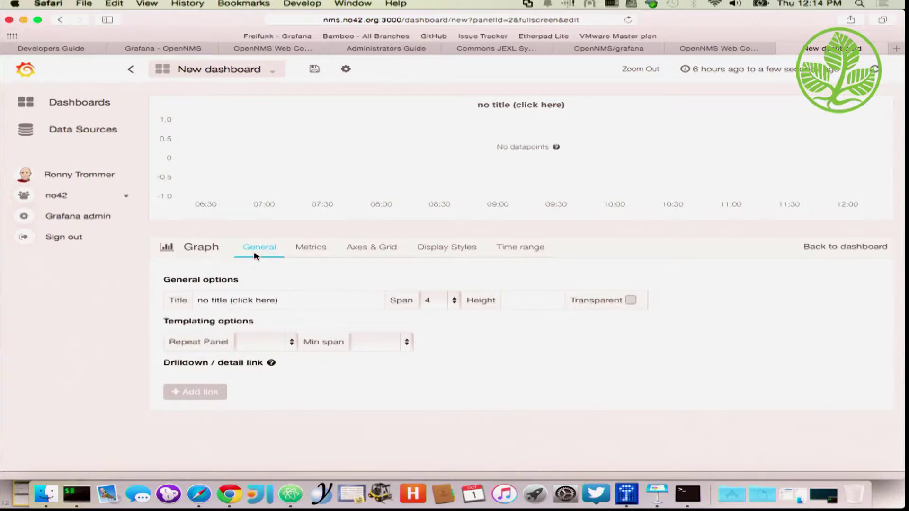
{"action": "left_click", "coordinate": [317, 254]}
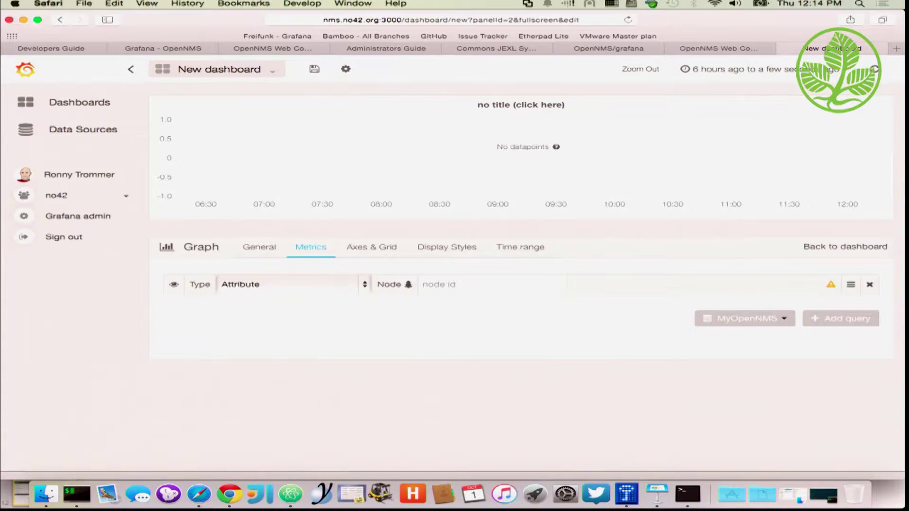
Step: Set the query's node to mirror and its resource to the node-level performance data
{"action": "left_click", "coordinate": [389, 286]}
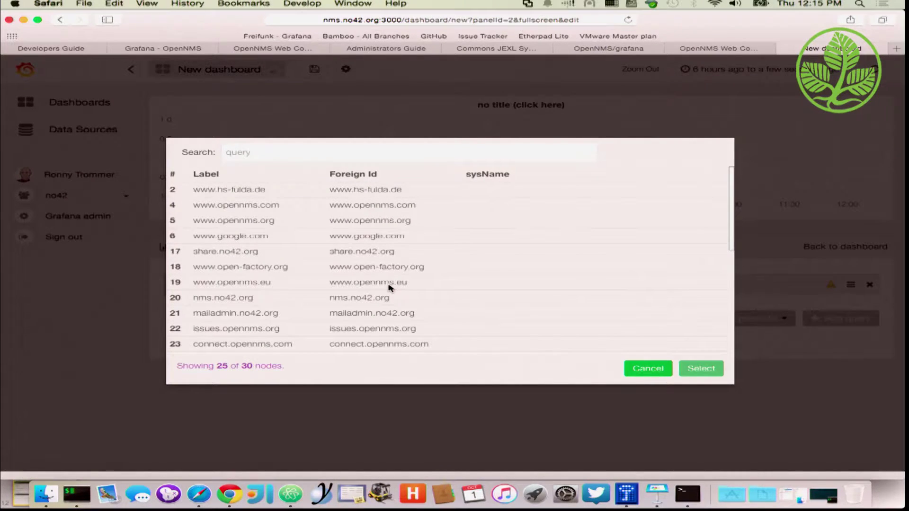
{"action": "scroll", "coordinate": [256, 209], "scroll_direction": "down", "scroll_amount": 10}
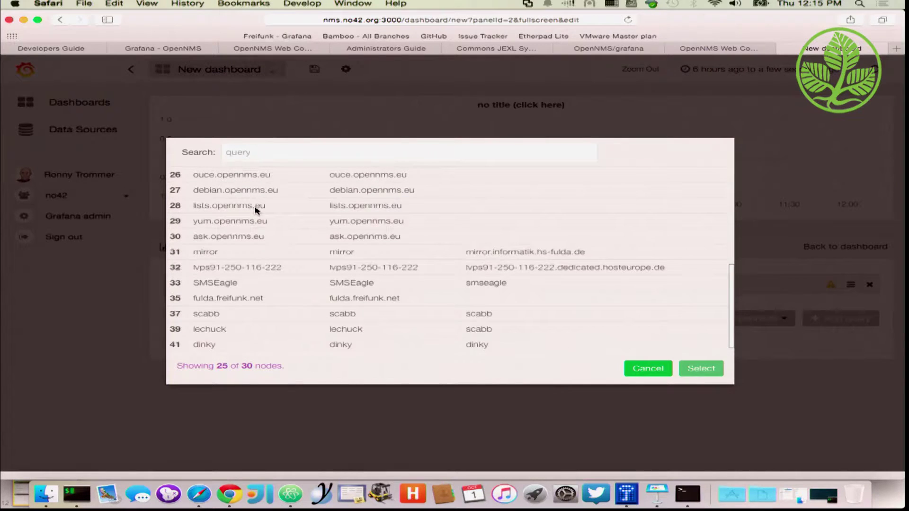
{"action": "left_click", "coordinate": [222, 257]}
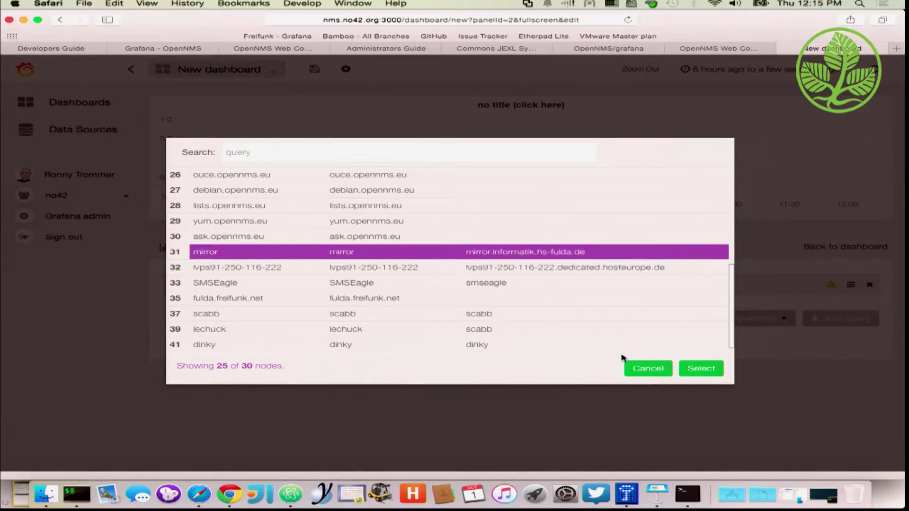
{"action": "left_click", "coordinate": [699, 368]}
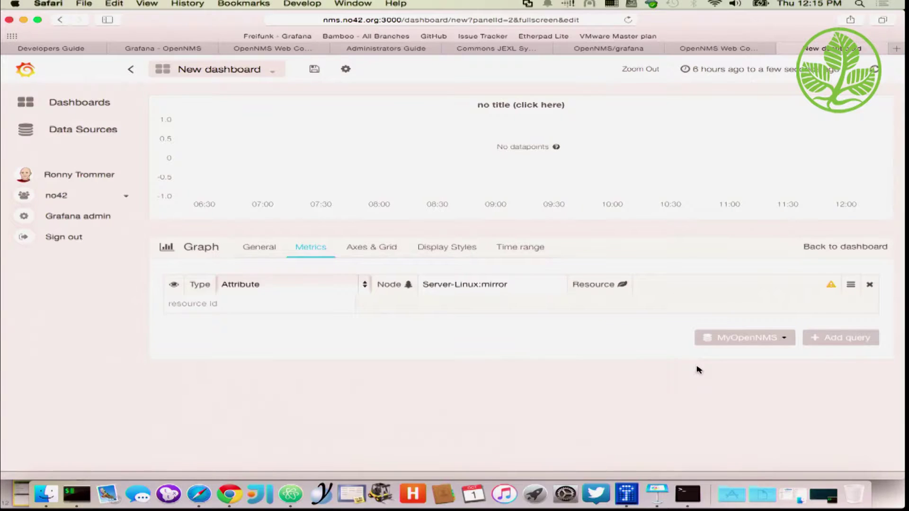
{"action": "left_click", "coordinate": [594, 285]}
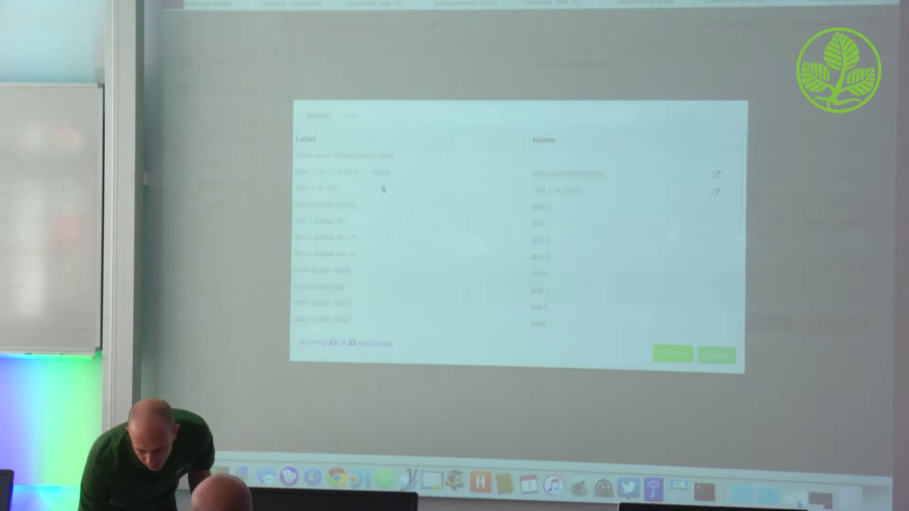
{"action": "left_click", "coordinate": [366, 155]}
{"action": "left_click", "coordinate": [714, 356]}
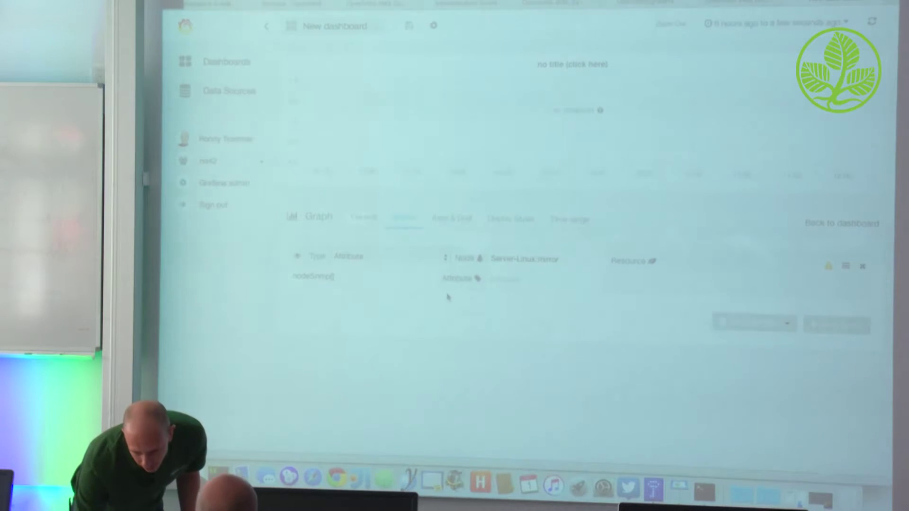
Step: Choose loadavg5 as the attribute to plot for the mirror node
{"action": "left_click", "coordinate": [467, 281]}
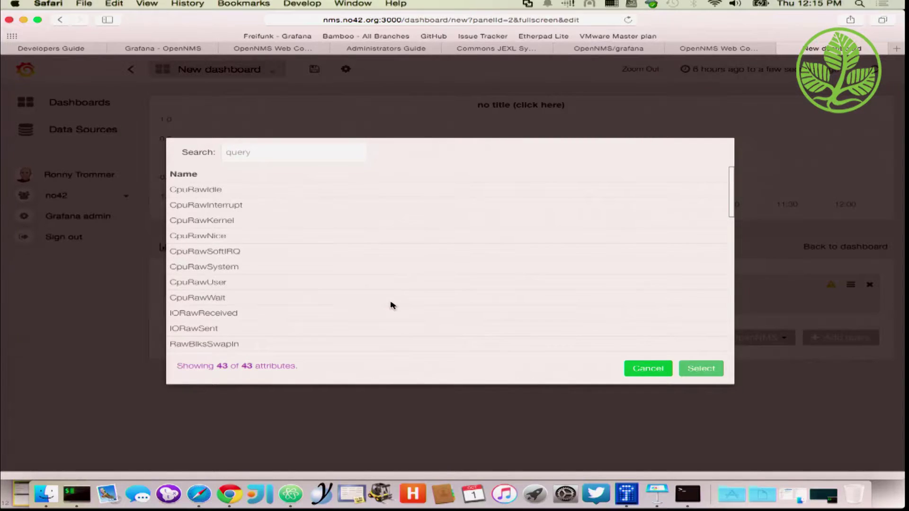
{"action": "scroll", "coordinate": [356, 272], "scroll_direction": "down", "scroll_amount": 10}
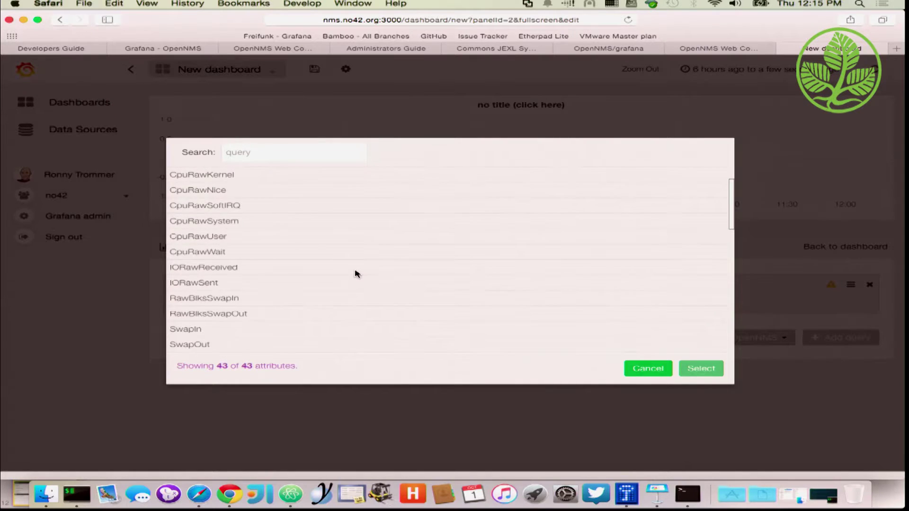
{"action": "scroll", "coordinate": [356, 273], "scroll_direction": "down", "scroll_amount": 3}
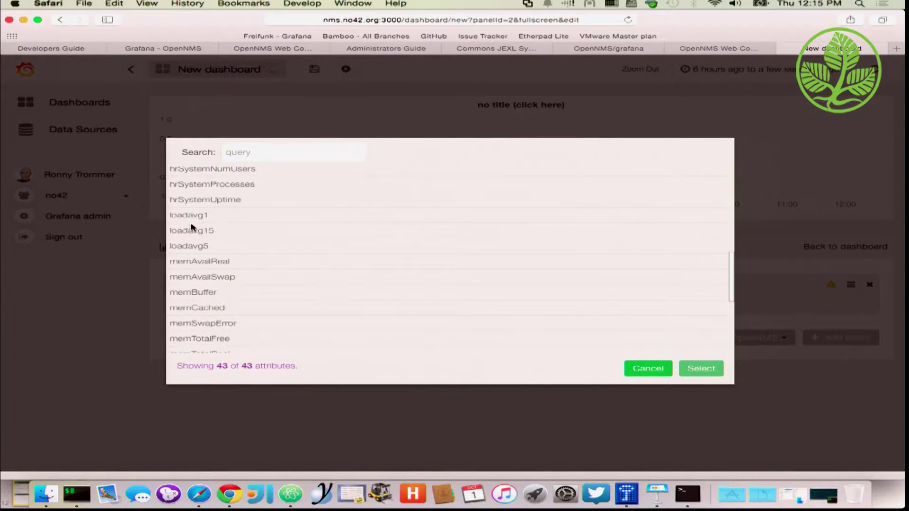
{"action": "left_click", "coordinate": [199, 245]}
{"action": "left_click", "coordinate": [710, 375]}
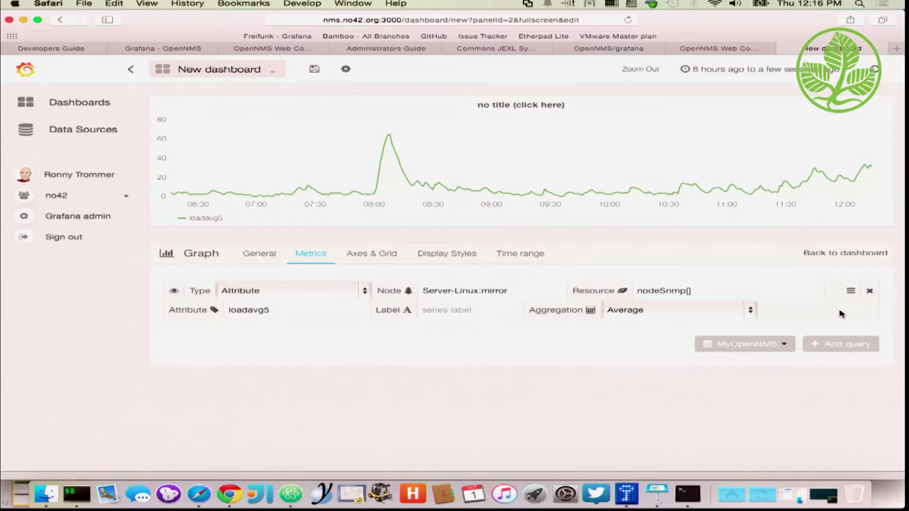
Step: Add a second query of type Expression that calculates loadavg5/100
{"action": "left_click", "coordinate": [851, 291]}
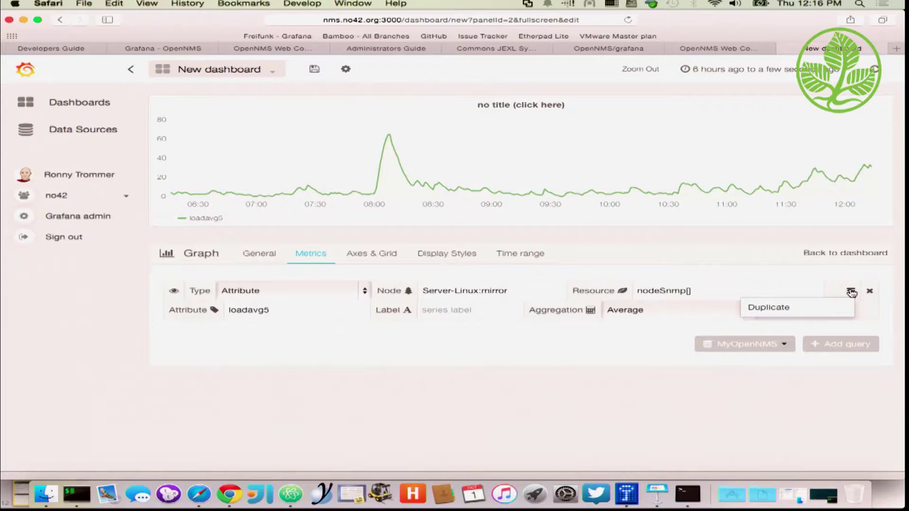
{"action": "left_click", "coordinate": [610, 344]}
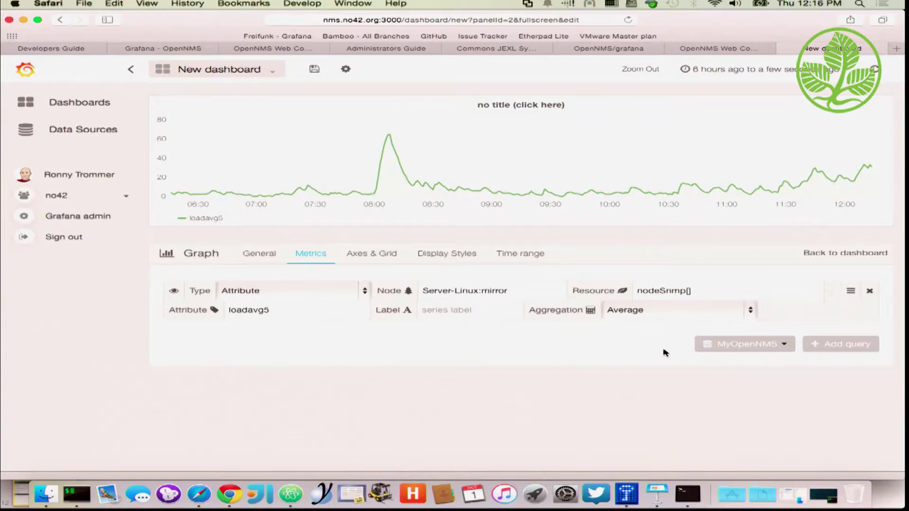
{"action": "left_click", "coordinate": [830, 353]}
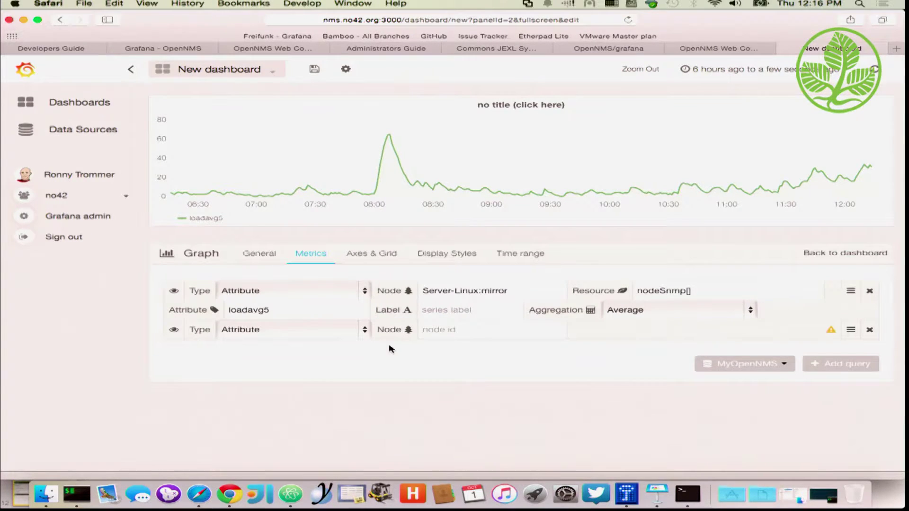
{"action": "left_click", "coordinate": [279, 330]}
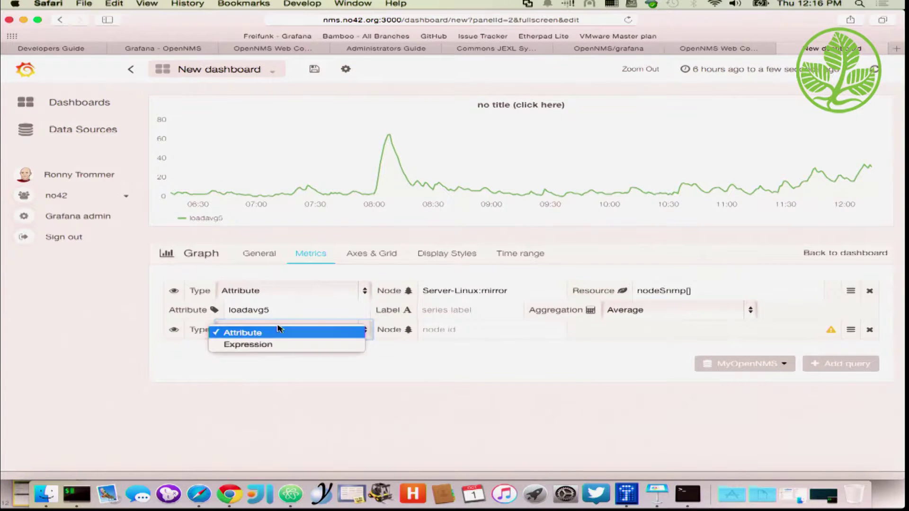
{"action": "left_click", "coordinate": [273, 344]}
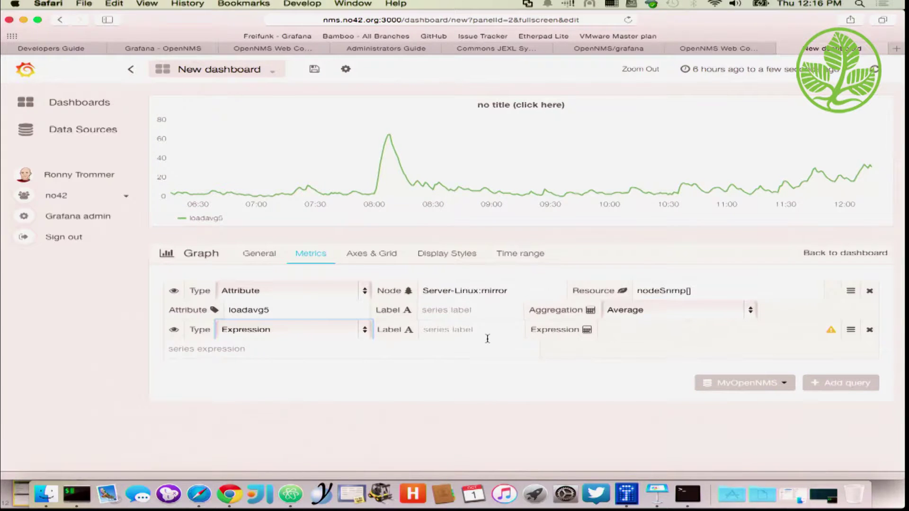
{"action": "left_click", "coordinate": [444, 353]}
{"action": "type", "text": "loadavg5/100"}
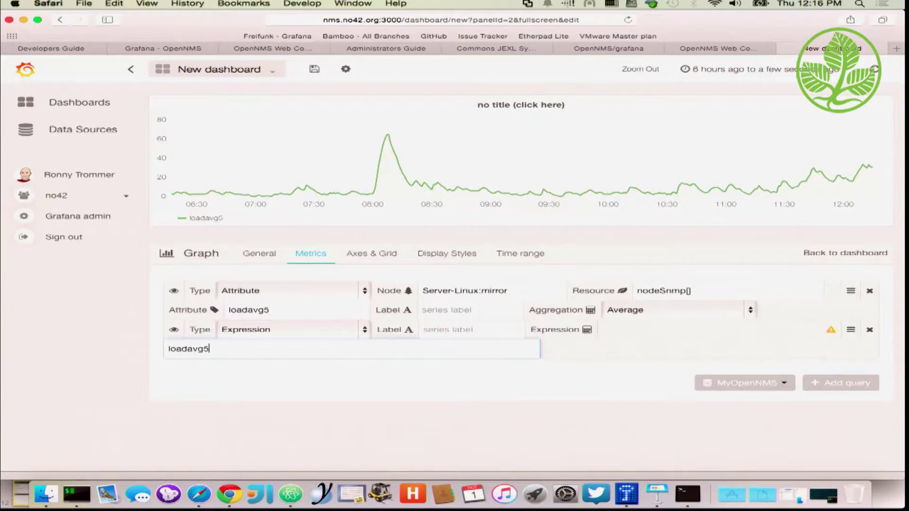
Step: Label the expression series Load Avg and hide the loadavg5 attribute series from the graph
{"action": "left_click", "coordinate": [483, 333]}
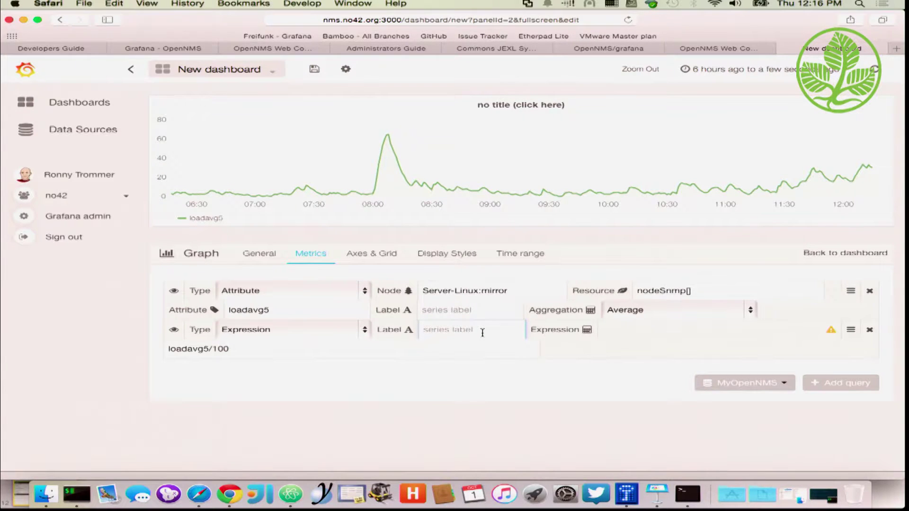
{"action": "type", "text": "Load Avg"}
{"action": "left_click", "coordinate": [280, 347]}
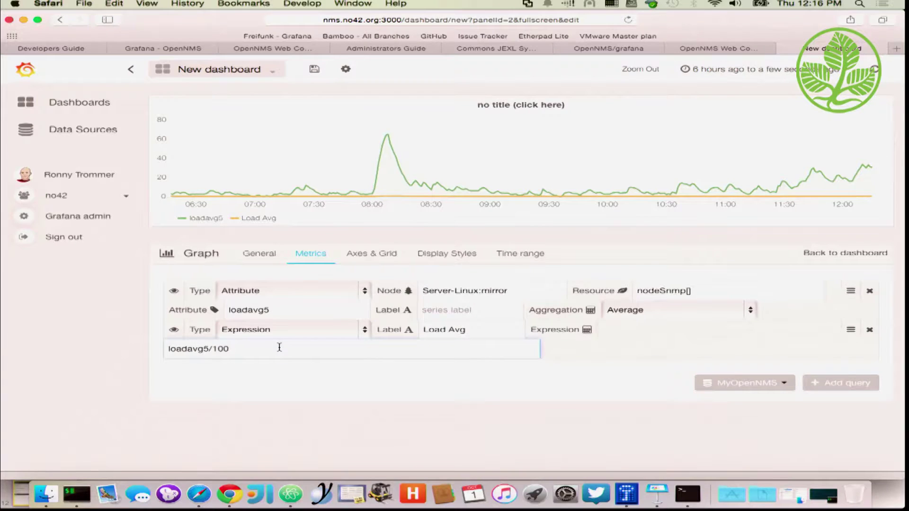
{"action": "left_click", "coordinate": [174, 292]}
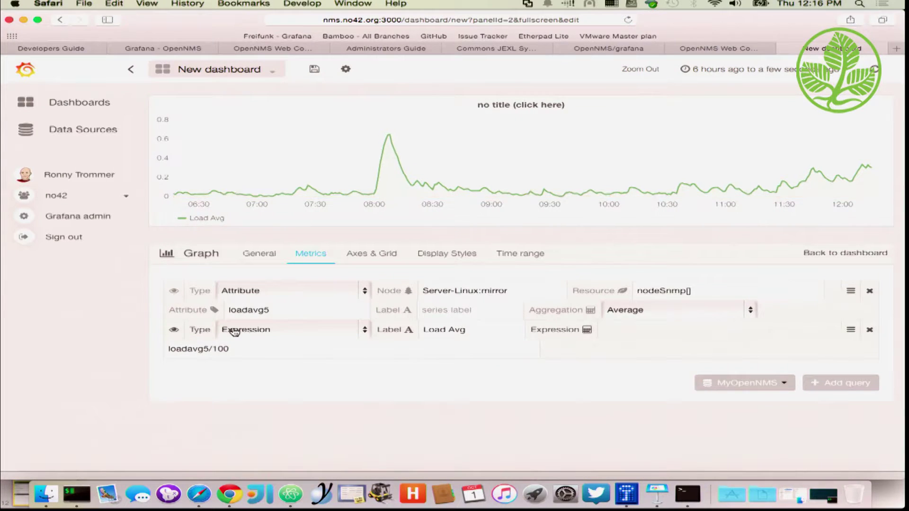
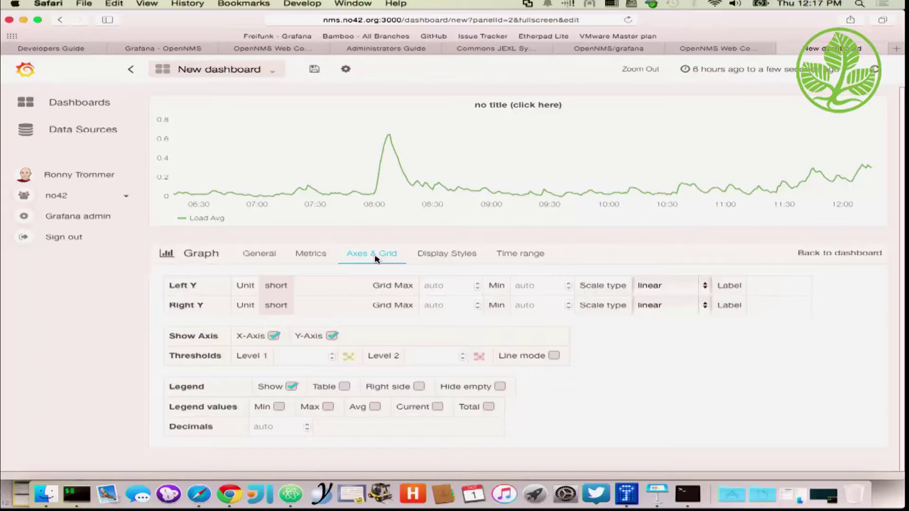
Step: Review the unit categories and scale types offered for the graph's left Y axis without changing them
{"action": "left_click", "coordinate": [273, 286]}
{"action": "mouse_move", "coordinate": [293, 323]}
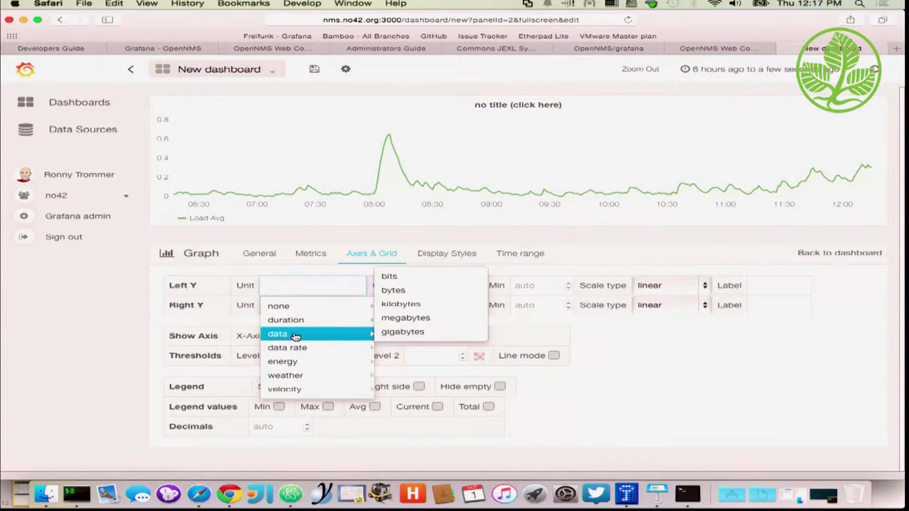
{"action": "mouse_move", "coordinate": [330, 349]}
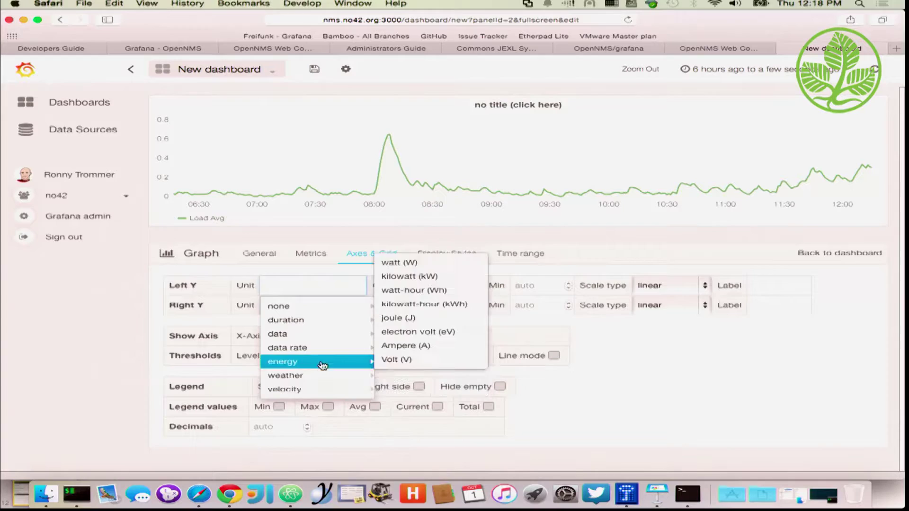
{"action": "mouse_move", "coordinate": [316, 312]}
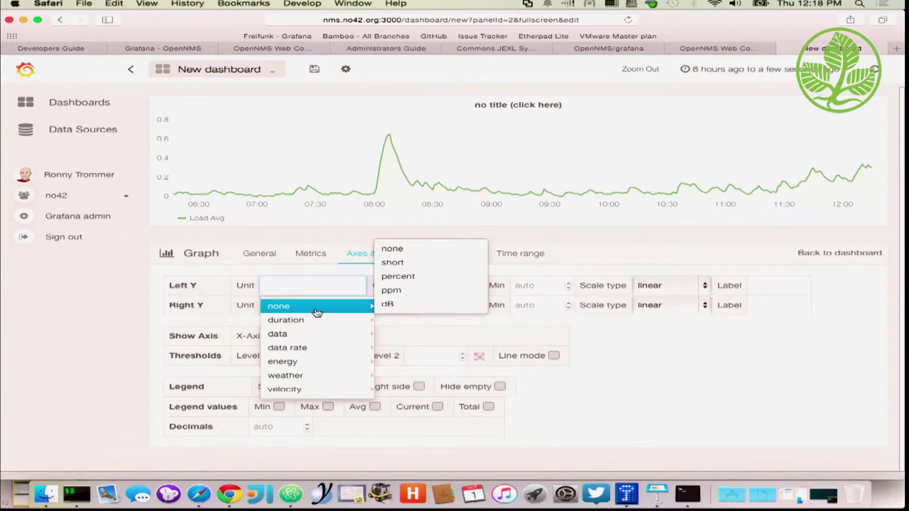
{"action": "left_click", "coordinate": [97, 310]}
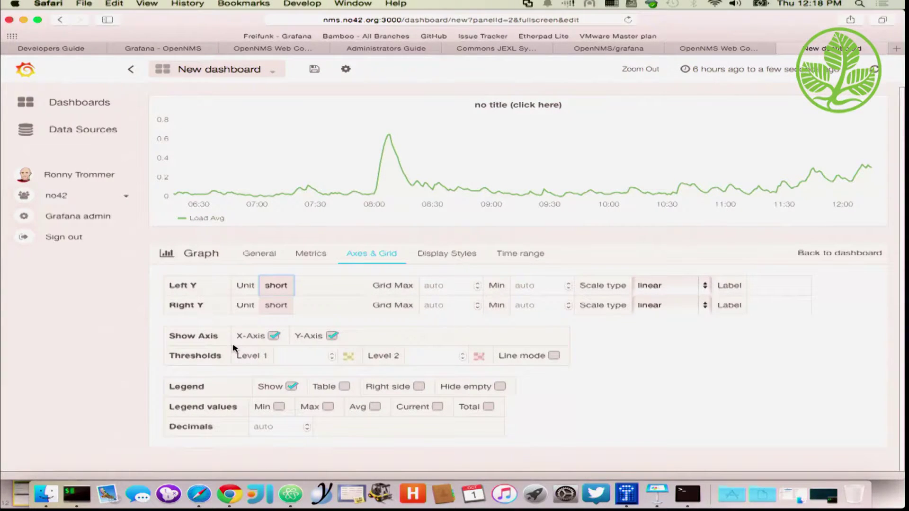
{"action": "left_click", "coordinate": [683, 284]}
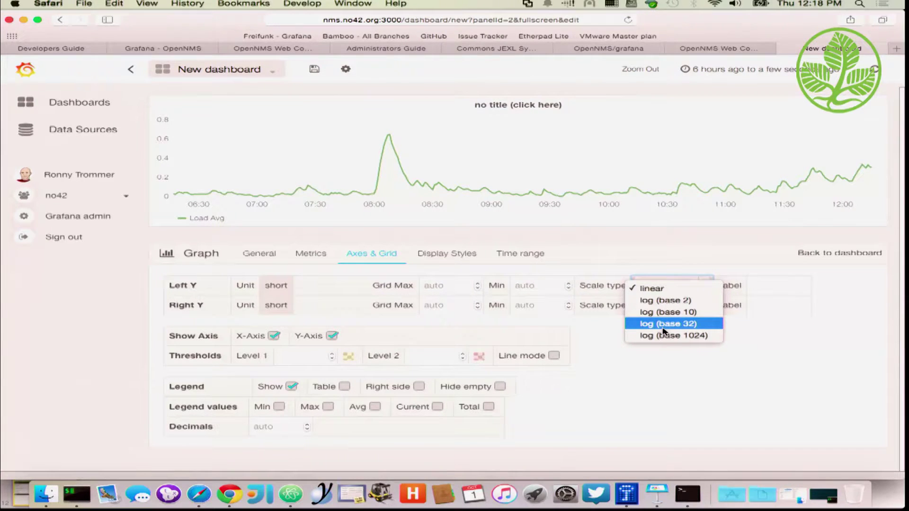
{"action": "left_click", "coordinate": [419, 337]}
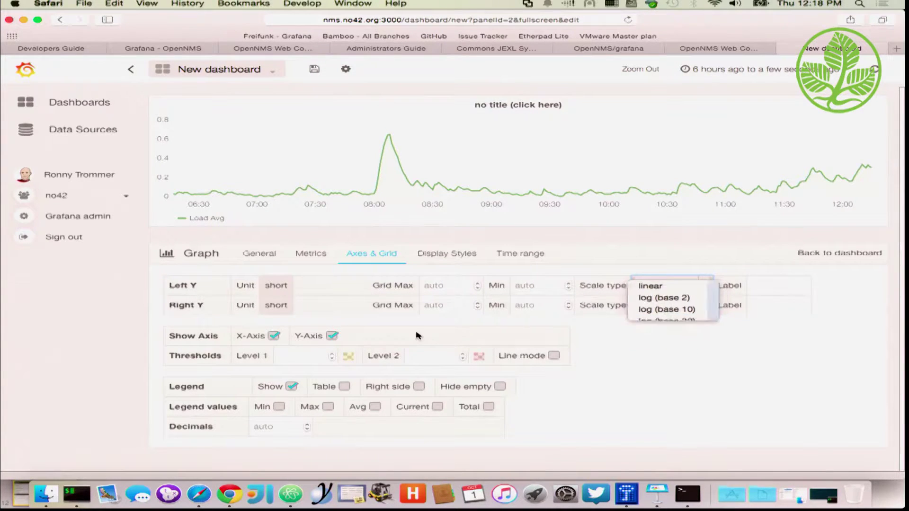
Step: Set the graph's level 1 threshold to 0.3 and level 2 to 0.5, and briefly preview them in line mode
{"action": "left_click", "coordinate": [318, 355]}
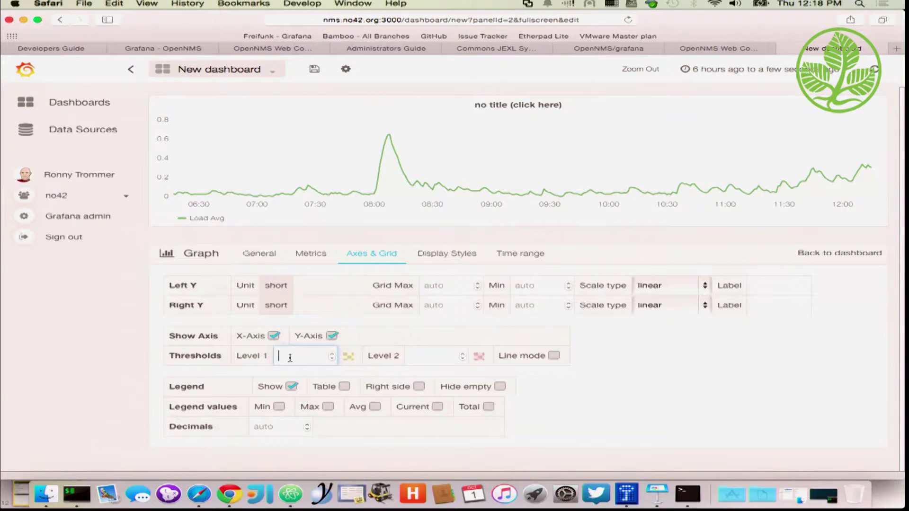
{"action": "type", "text": "0.3"}
{"action": "left_click", "coordinate": [418, 361]}
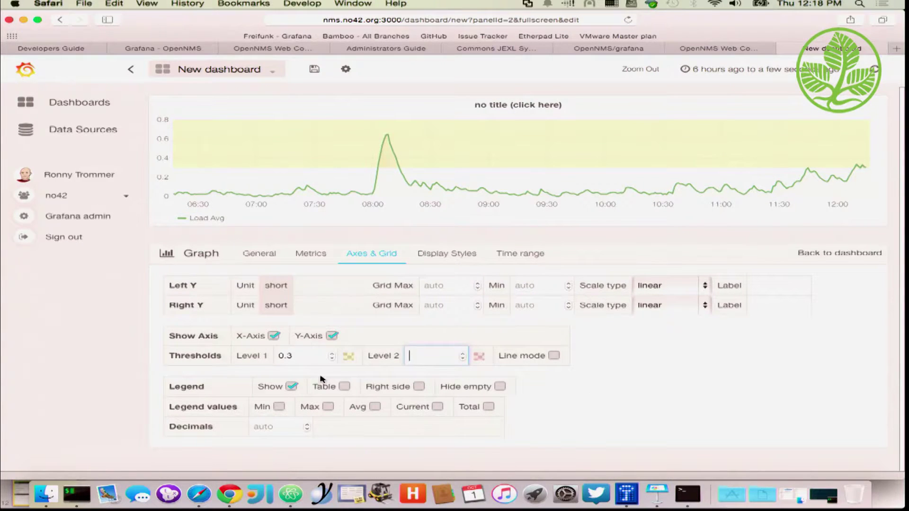
{"action": "type", "text": "0.5"}
{"action": "left_click", "coordinate": [309, 356]}
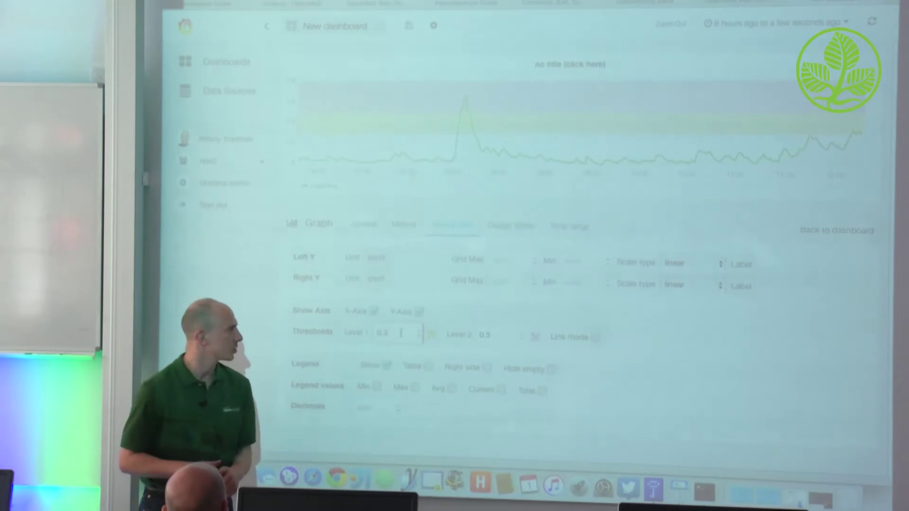
{"action": "left_click", "coordinate": [594, 338]}
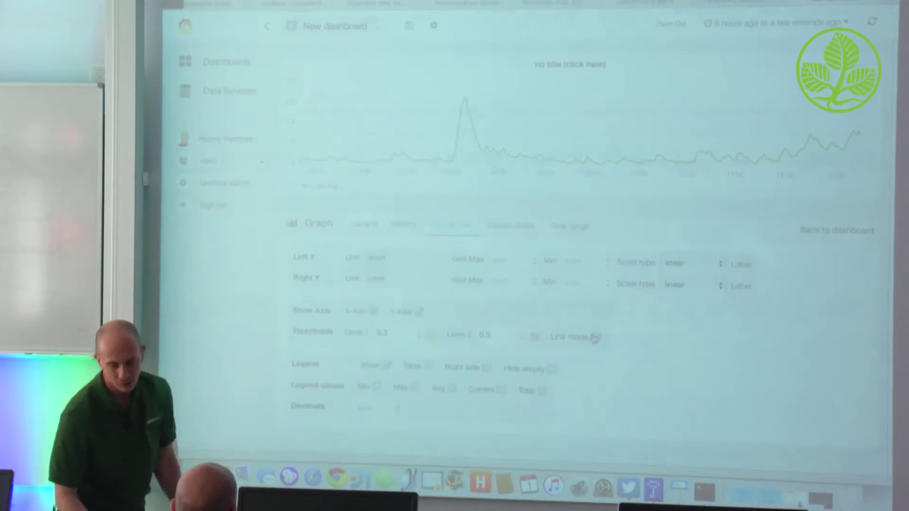
{"action": "left_click", "coordinate": [594, 337]}
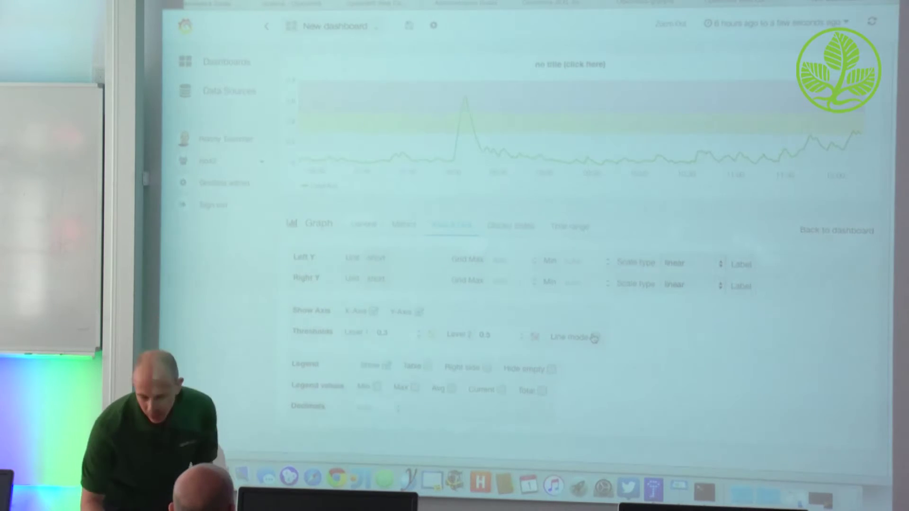
Step: Show the graph legend as a table with min, max, avg and total values, briefly trying the current value
{"action": "scroll", "coordinate": [703, 406], "scroll_direction": "down", "scroll_amount": 1}
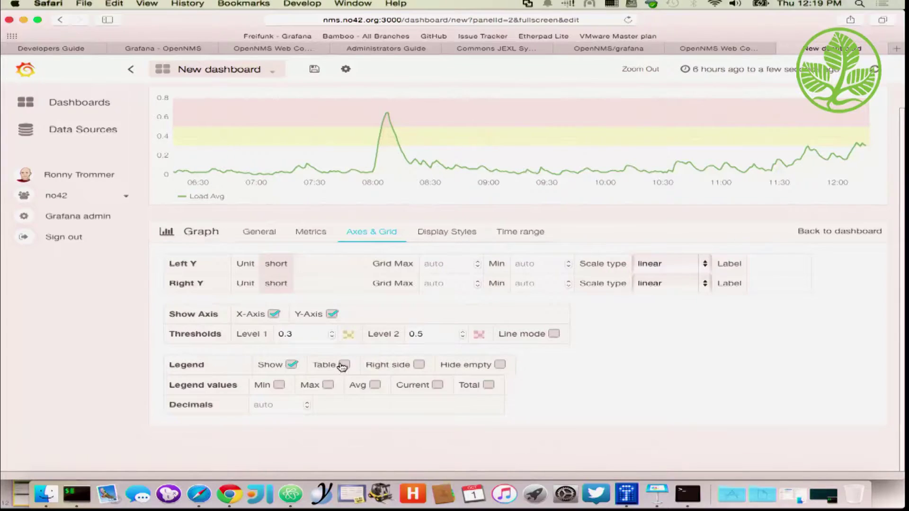
{"action": "left_click", "coordinate": [343, 365]}
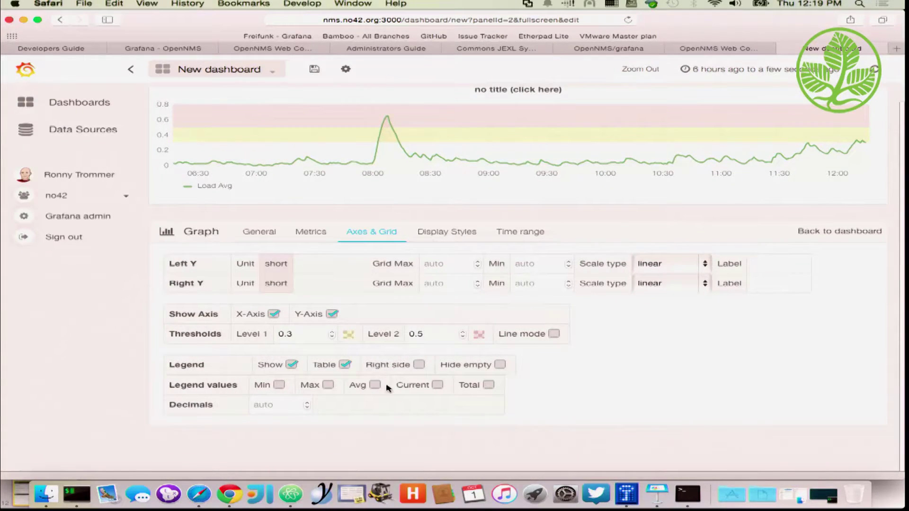
{"action": "left_click", "coordinate": [279, 385]}
{"action": "left_click", "coordinate": [328, 386]}
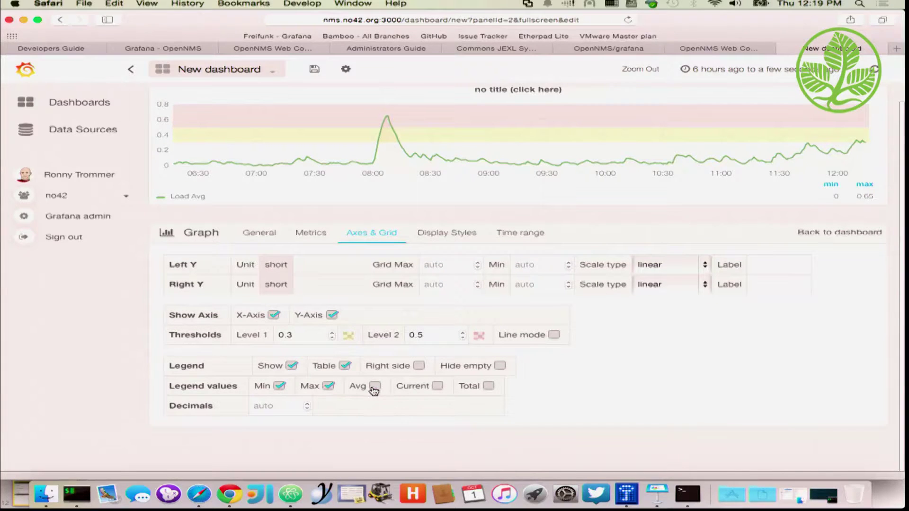
{"action": "left_click", "coordinate": [375, 386]}
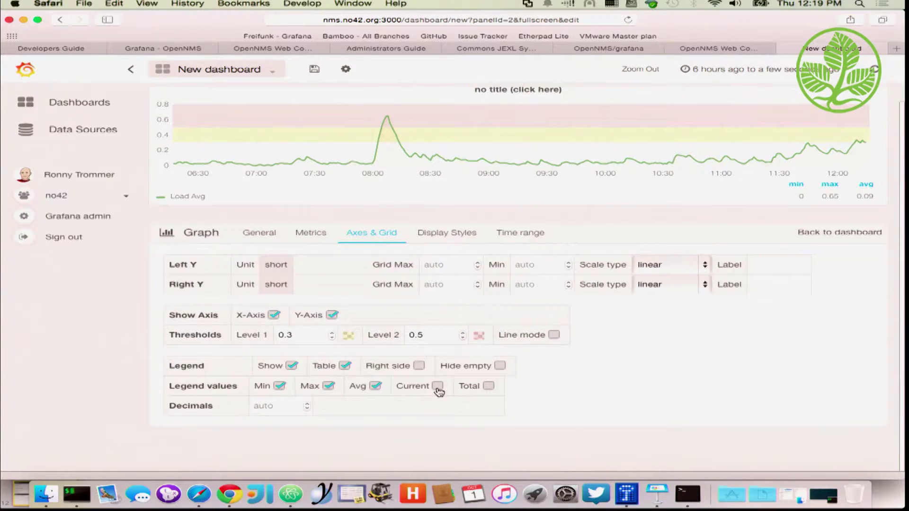
{"action": "left_click", "coordinate": [438, 386]}
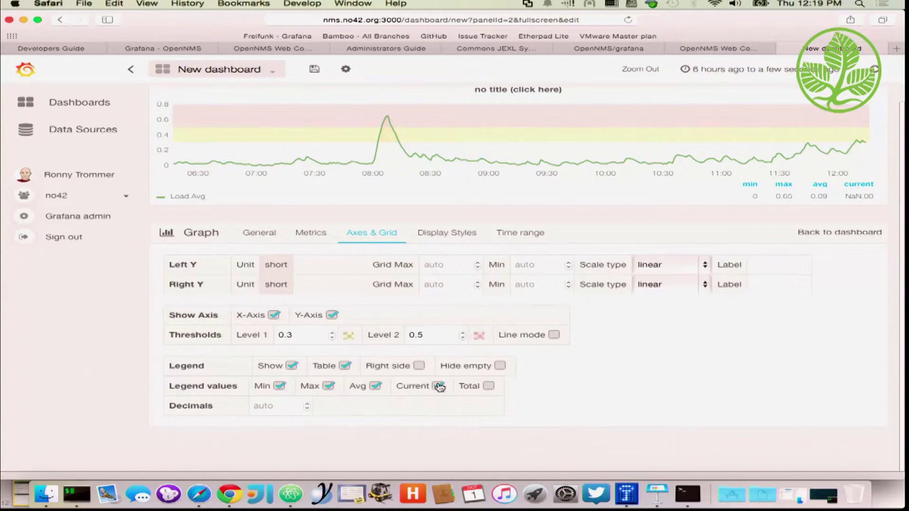
{"action": "left_click", "coordinate": [439, 386]}
{"action": "left_click", "coordinate": [490, 386]}
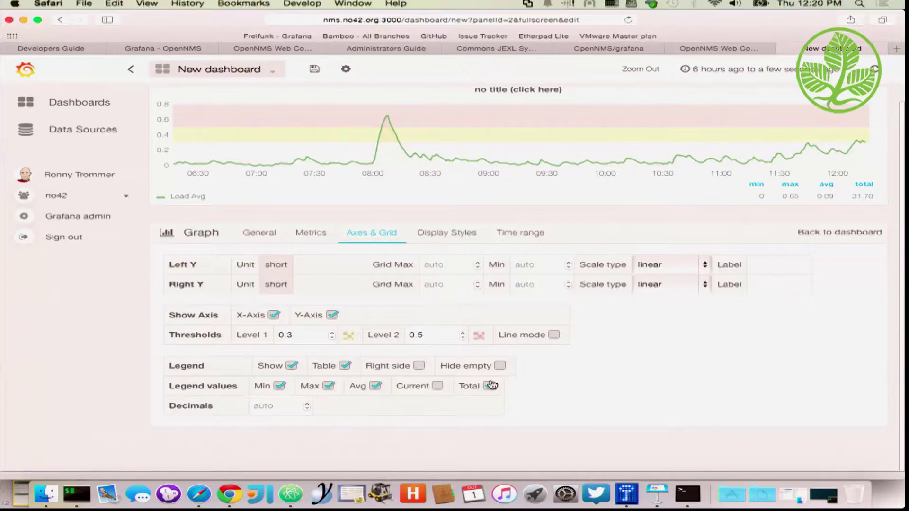
Step: Place the legend on the graph's right side and set its decimals to 1
{"action": "left_click", "coordinate": [421, 367]}
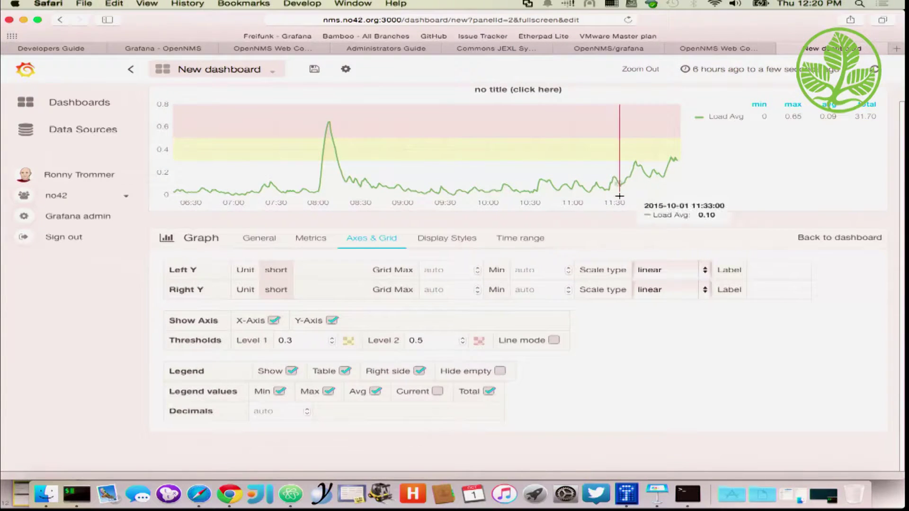
{"action": "left_click", "coordinate": [288, 412]}
{"action": "type", "text": "1"}
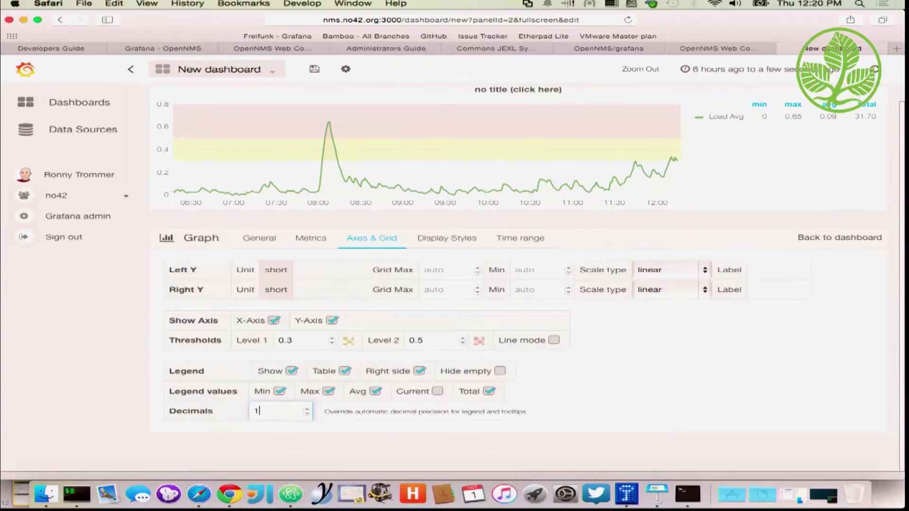
{"action": "left_click", "coordinate": [365, 432]}
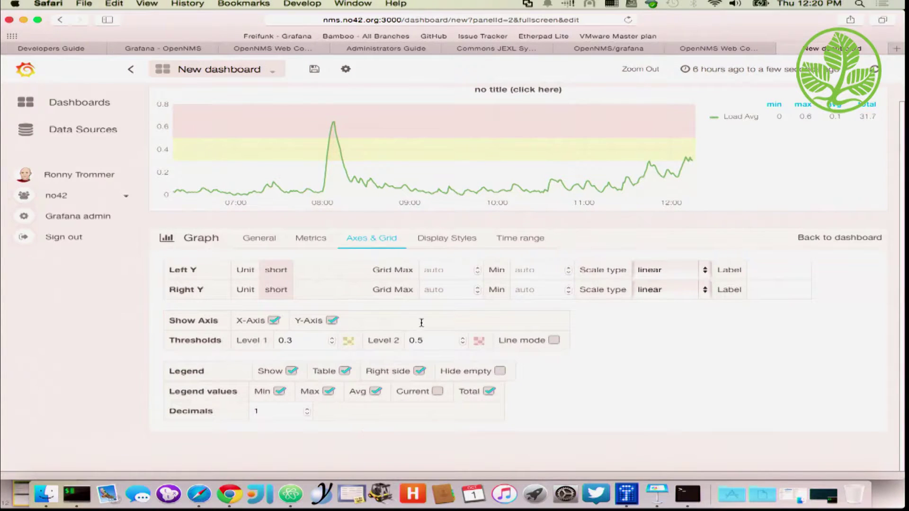
Step: Draw the graph with bars and points instead of lines, using a point radius of 2
{"action": "left_click", "coordinate": [447, 238]}
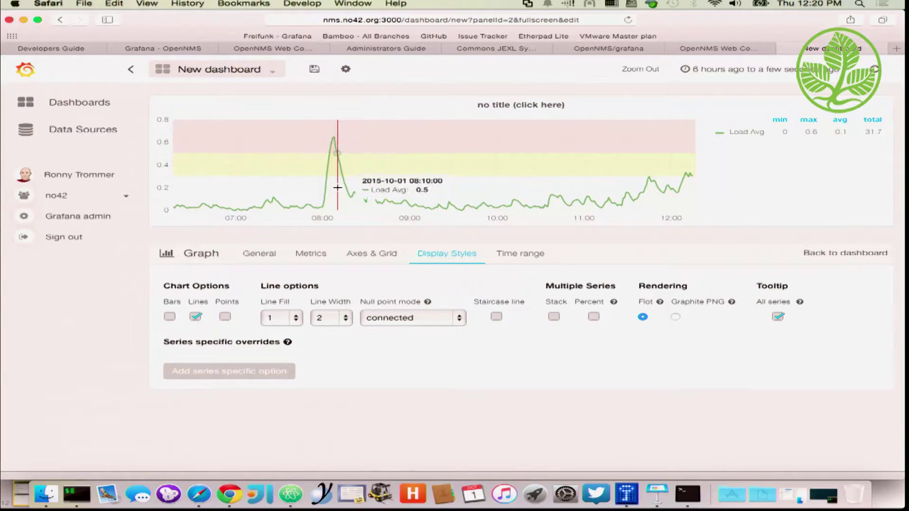
{"action": "left_click", "coordinate": [169, 317]}
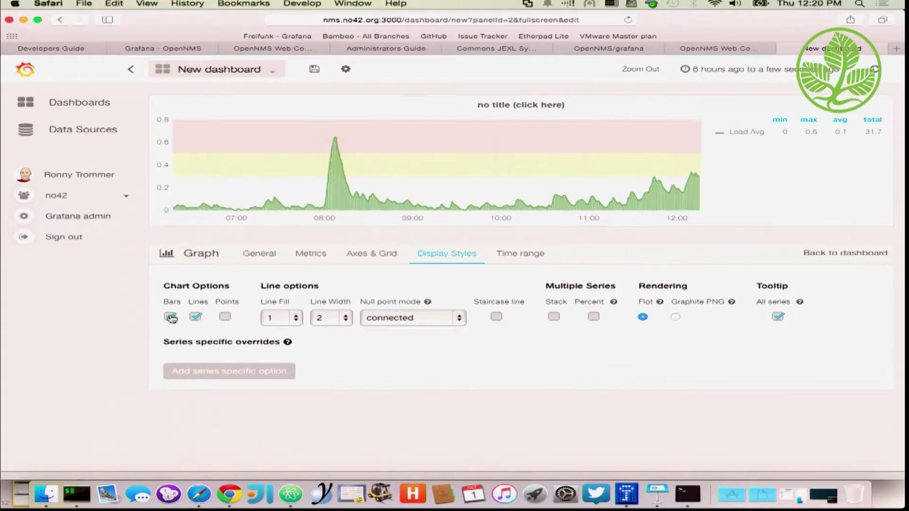
{"action": "left_click", "coordinate": [195, 317]}
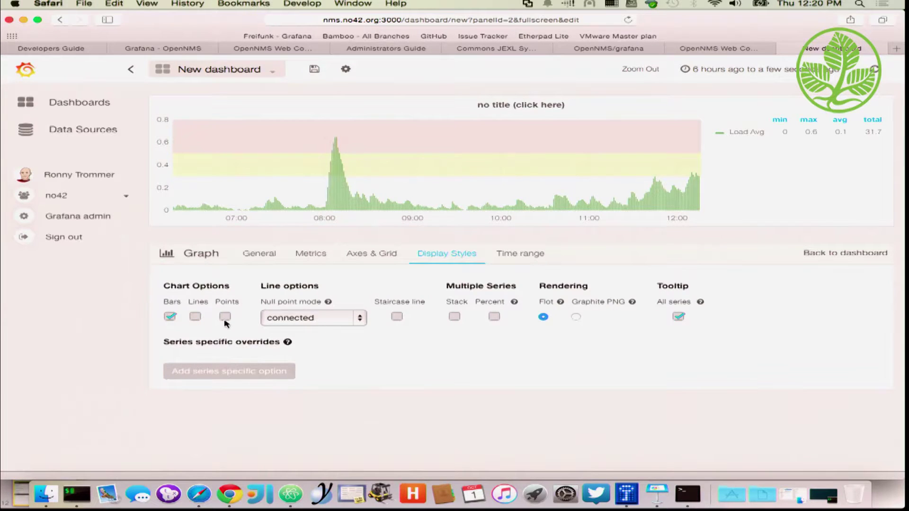
{"action": "left_click", "coordinate": [225, 316]}
{"action": "left_click", "coordinate": [298, 319]}
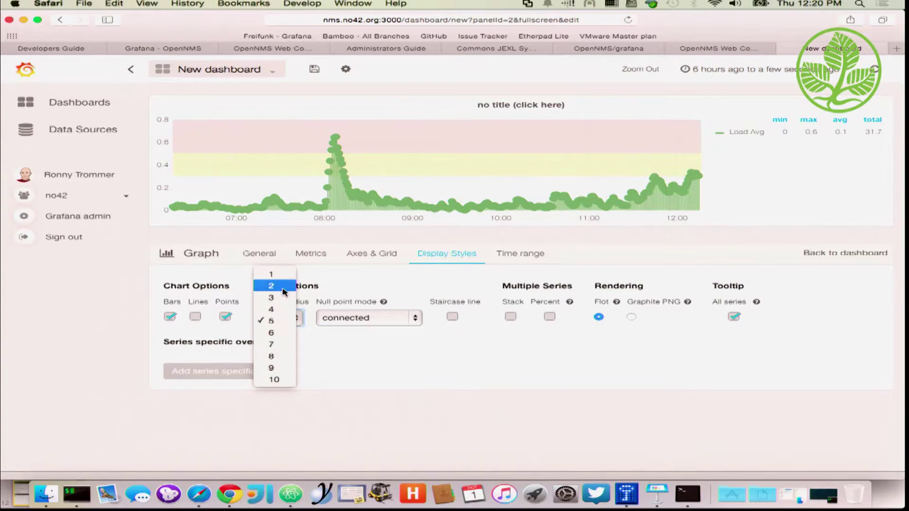
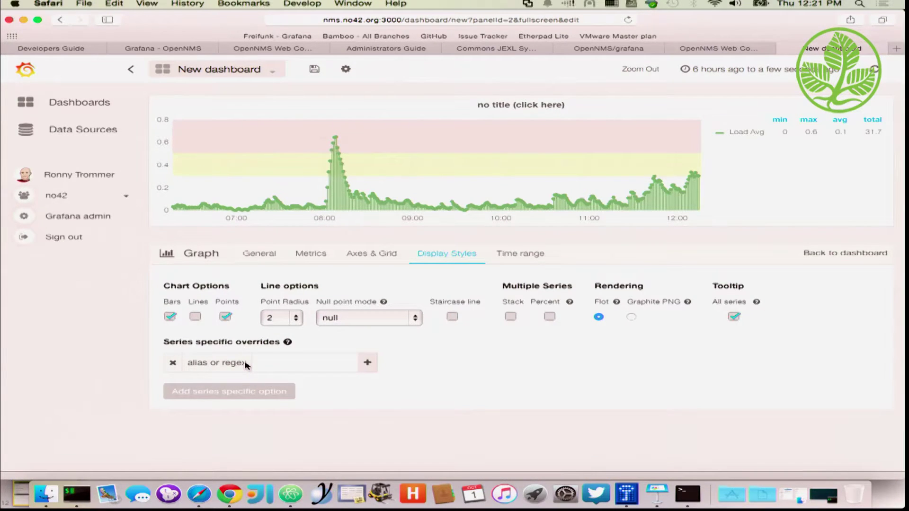
Step: Look through the options offered for a series-specific override, and leave for the home dashboard, ignoring the unsaved changes
{"action": "left_click", "coordinate": [368, 363]}
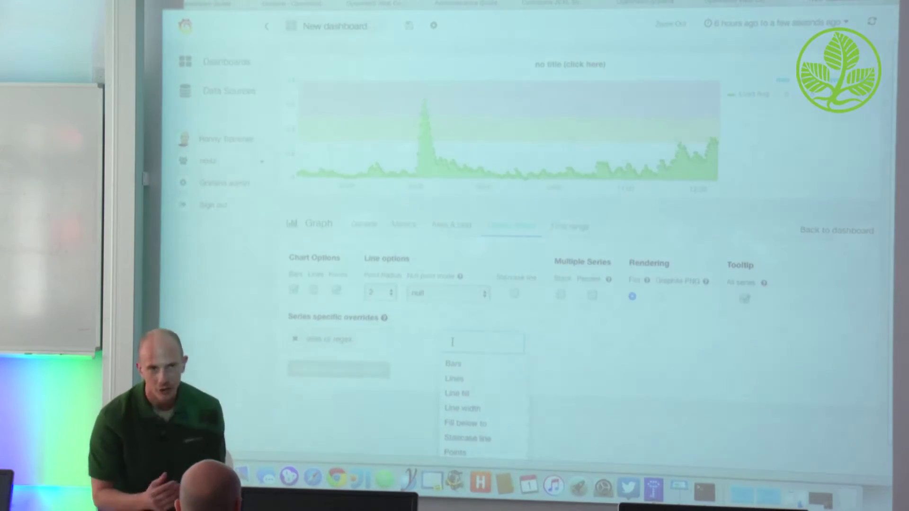
{"action": "scroll", "coordinate": [483, 360], "scroll_direction": "down", "scroll_amount": 3}
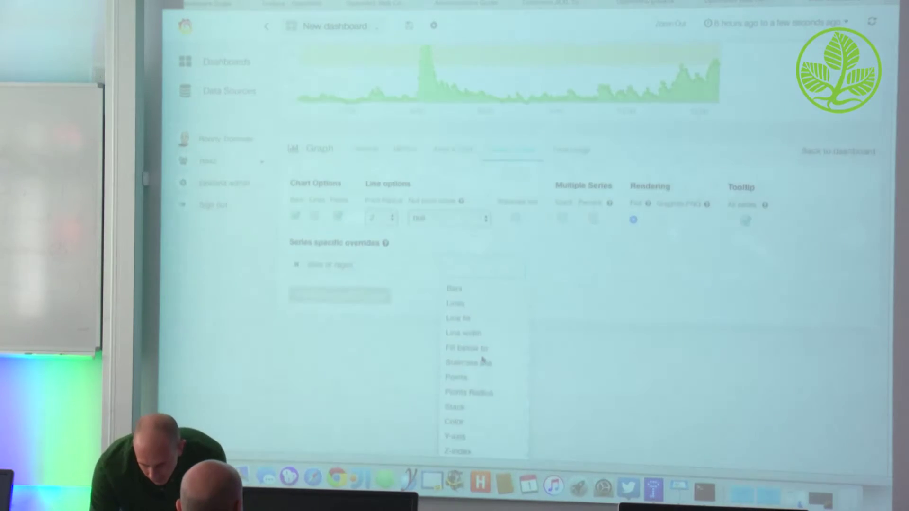
{"action": "left_click", "coordinate": [369, 355]}
{"action": "scroll", "coordinate": [383, 260], "scroll_direction": "up", "scroll_amount": 3}
{"action": "left_click", "coordinate": [225, 71]}
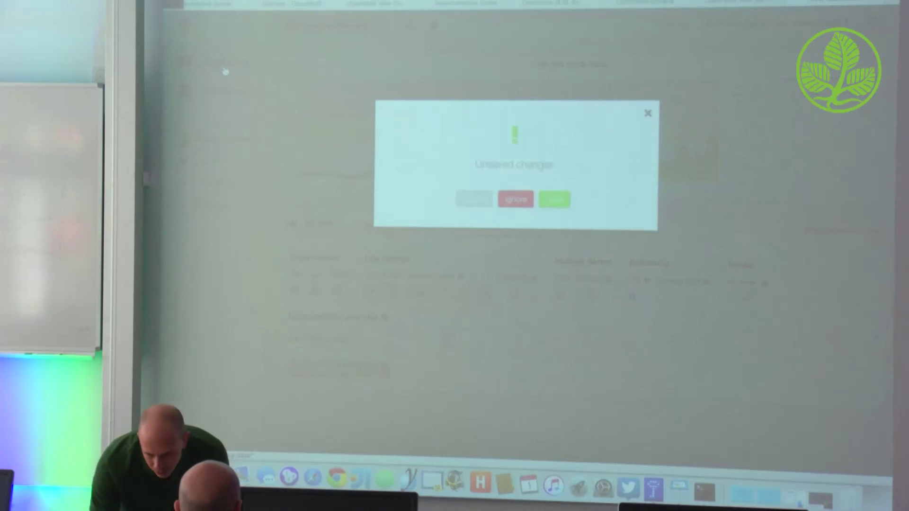
{"action": "left_click", "coordinate": [518, 201]}
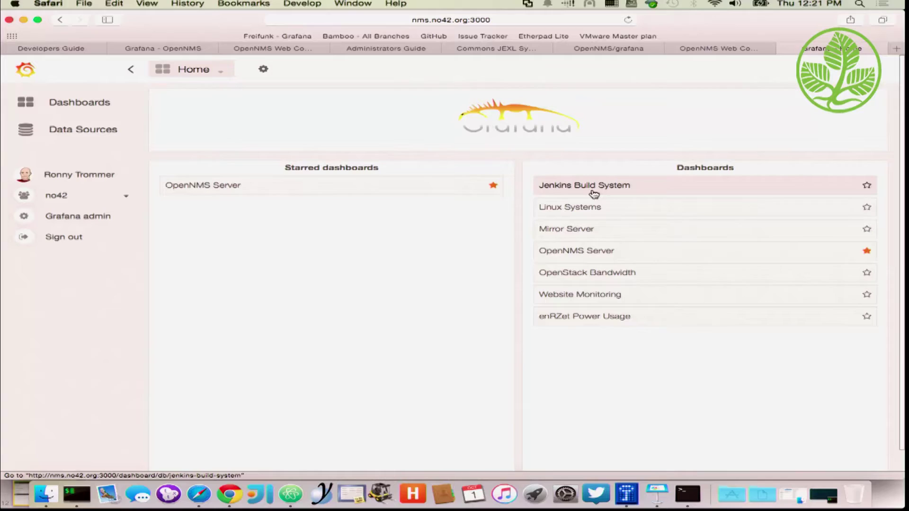
Step: Open the Bandwidth panel of the Jenkins Build System dashboard for editing and review its attribute and expression queries
{"action": "left_click", "coordinate": [594, 193]}
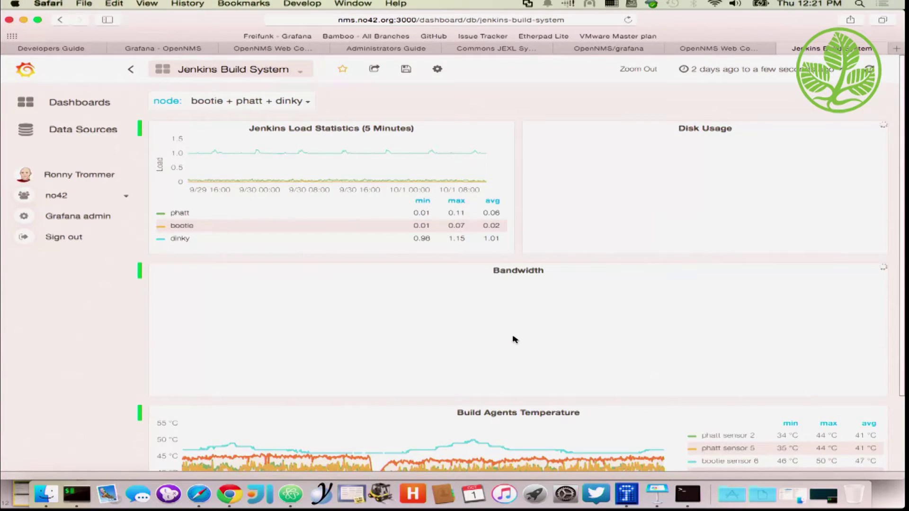
{"action": "scroll", "coordinate": [514, 339], "scroll_direction": "down", "scroll_amount": 4}
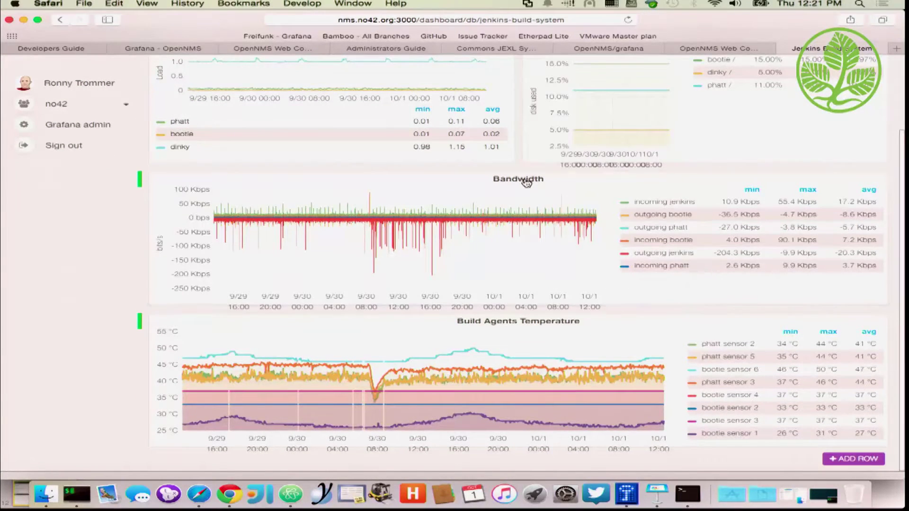
{"action": "left_click", "coordinate": [527, 182]}
{"action": "left_click", "coordinate": [502, 163]}
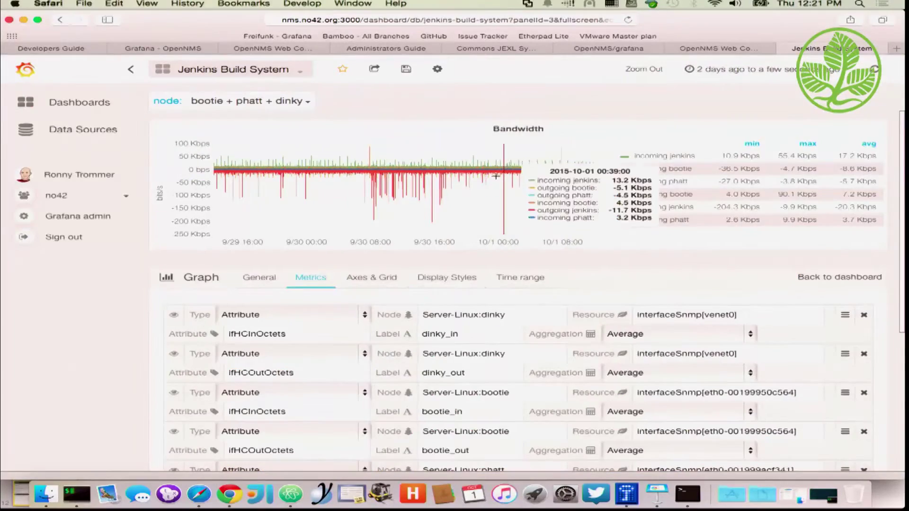
{"action": "scroll", "coordinate": [466, 289], "scroll_direction": "down", "scroll_amount": 3}
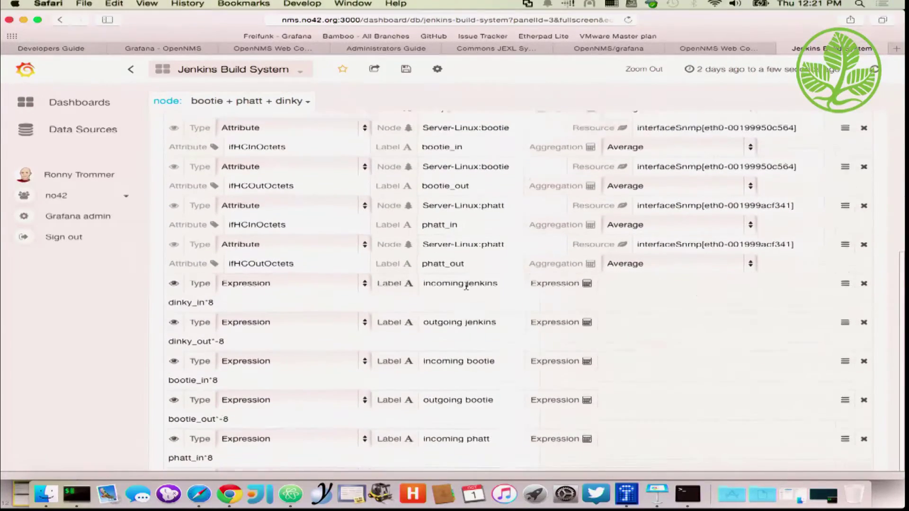
{"action": "scroll", "coordinate": [466, 287], "scroll_direction": "up", "scroll_amount": 4}
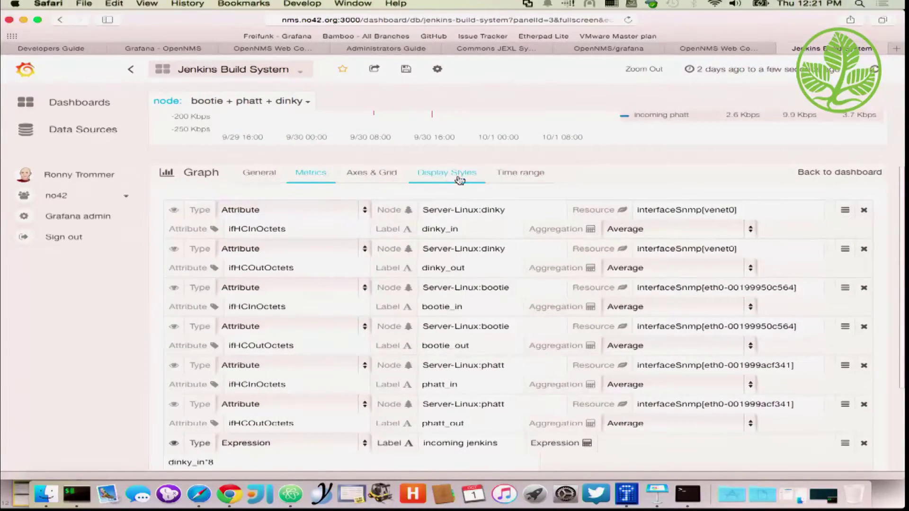
Step: Add a series-specific override to the Bandwidth graph that assigns the incoming jenkins series to stack A
{"action": "left_click", "coordinate": [432, 178]}
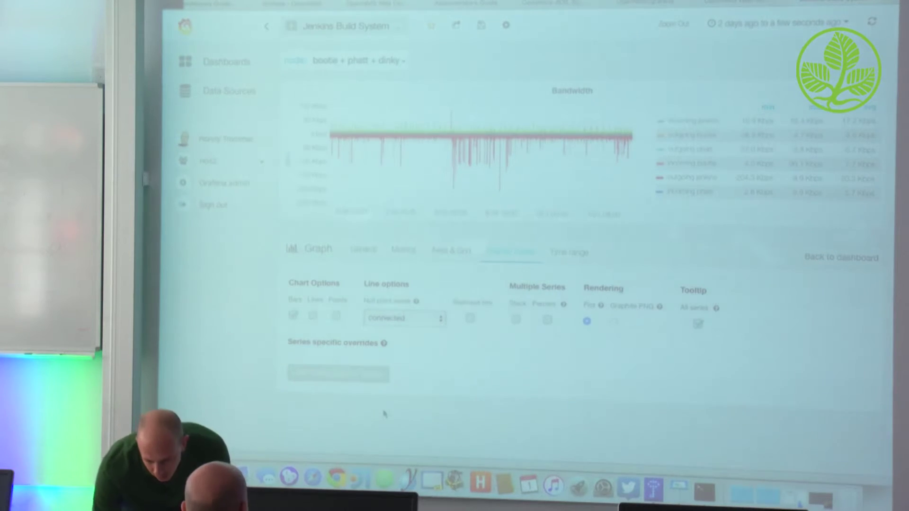
{"action": "left_click", "coordinate": [349, 381]}
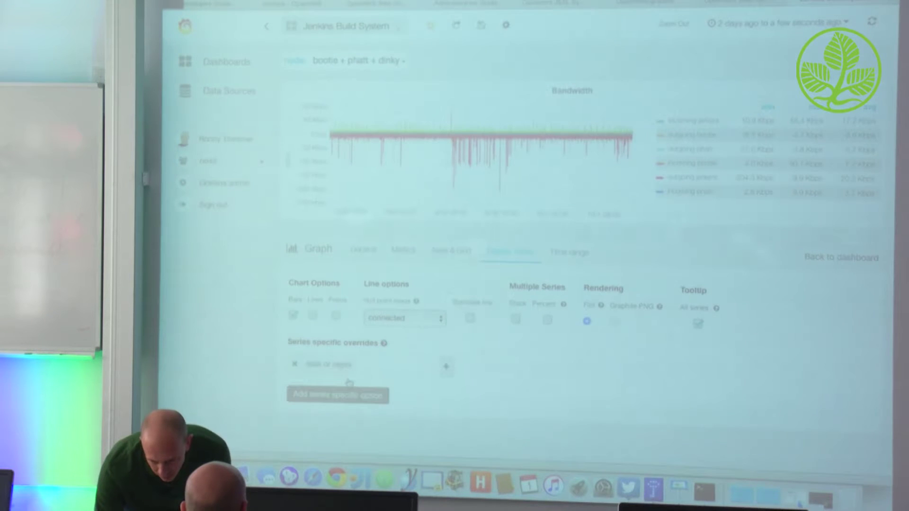
{"action": "left_click", "coordinate": [446, 366]}
{"action": "scroll", "coordinate": [450, 374], "scroll_direction": "down", "scroll_amount": 3}
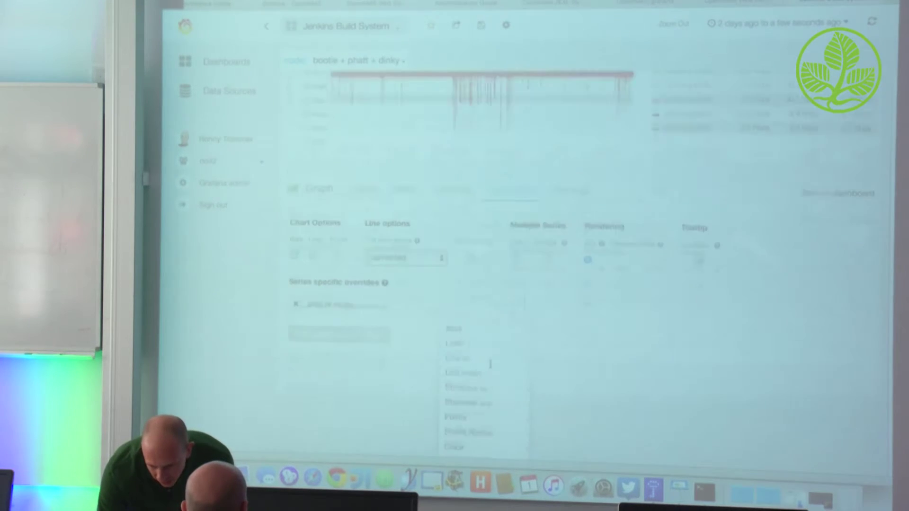
{"action": "mouse_move", "coordinate": [481, 434]}
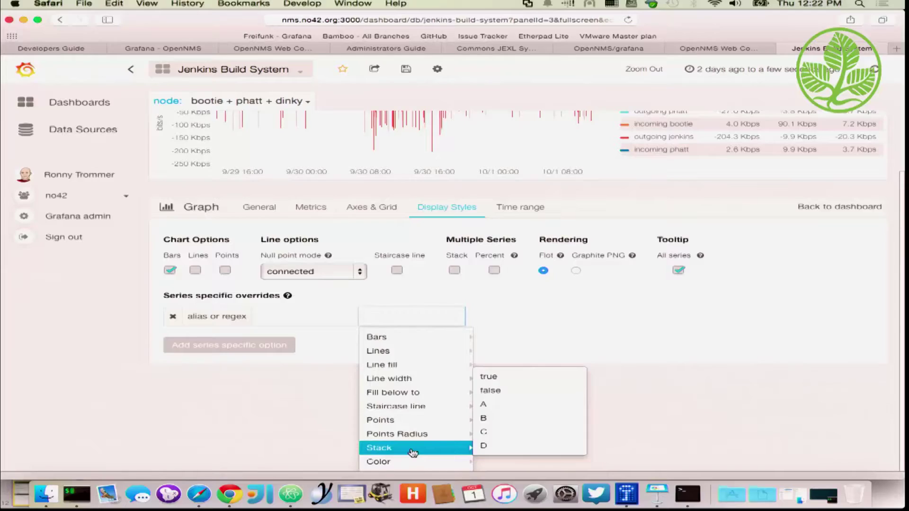
{"action": "mouse_move", "coordinate": [521, 419]}
{"action": "mouse_move", "coordinate": [467, 448]}
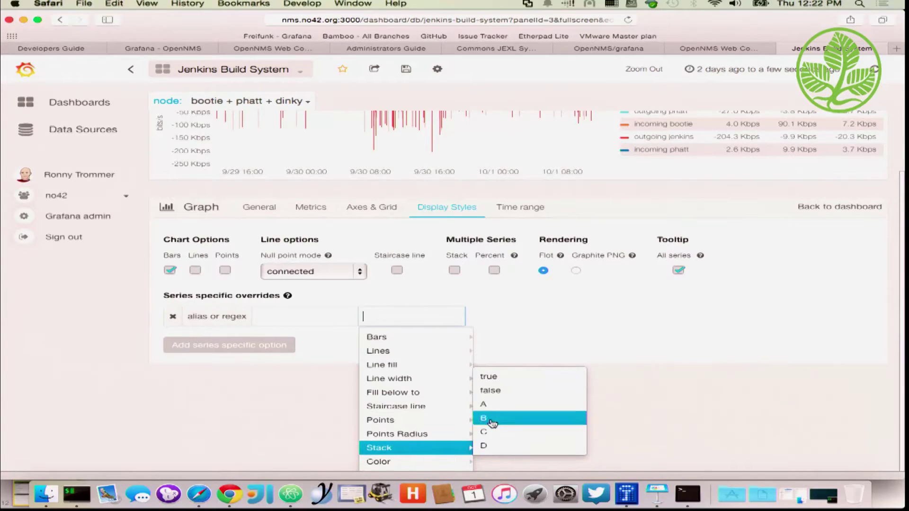
{"action": "left_click", "coordinate": [487, 405]}
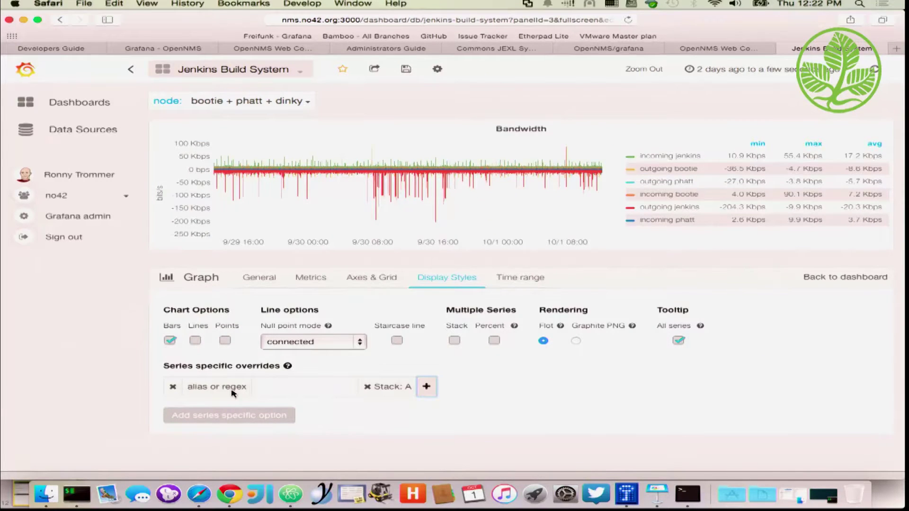
{"action": "left_click", "coordinate": [269, 386]}
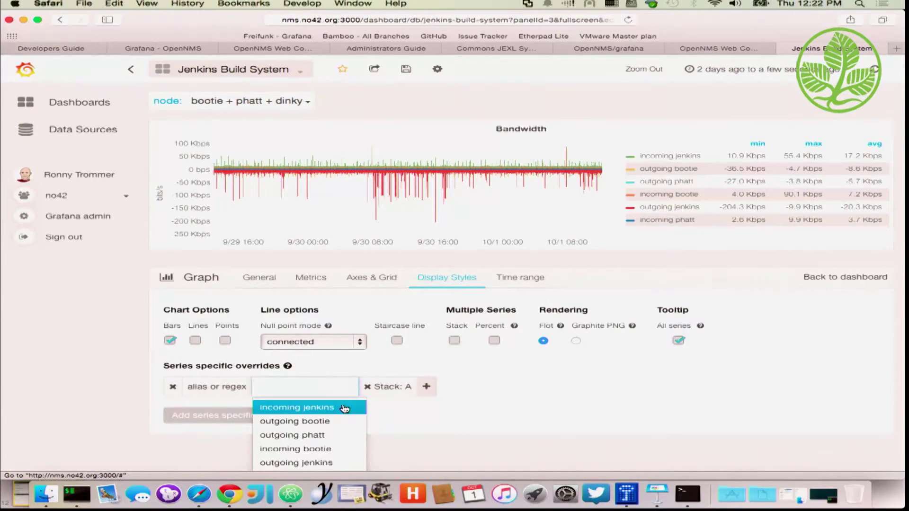
{"action": "left_click", "coordinate": [344, 408]}
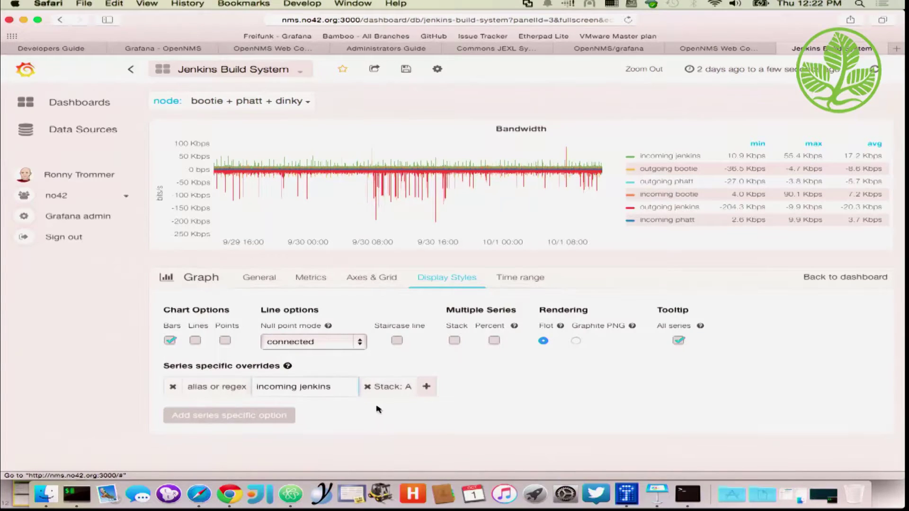
{"action": "left_click", "coordinate": [426, 387]}
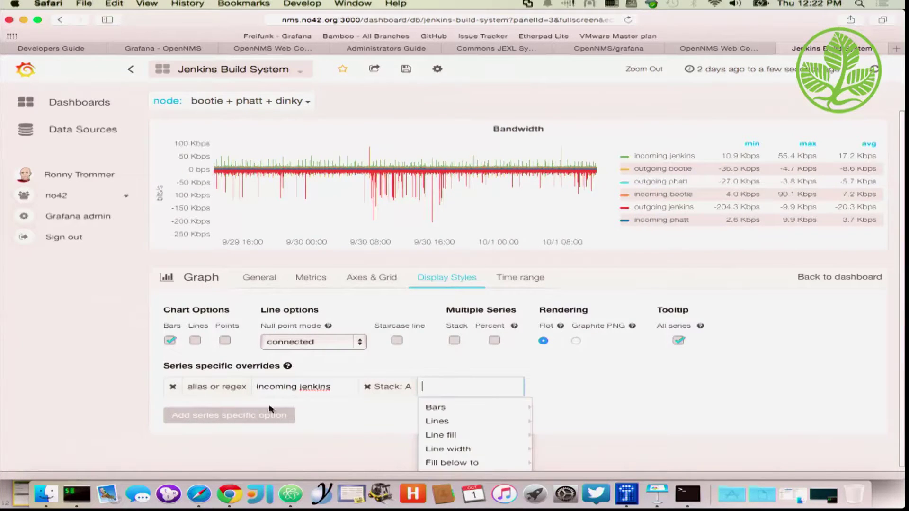
{"action": "left_click", "coordinate": [359, 406]}
Step: Add a series-specific override to the Bandwidth graph that assigns the incoming bootie series to stack A
{"action": "left_click", "coordinate": [222, 415]}
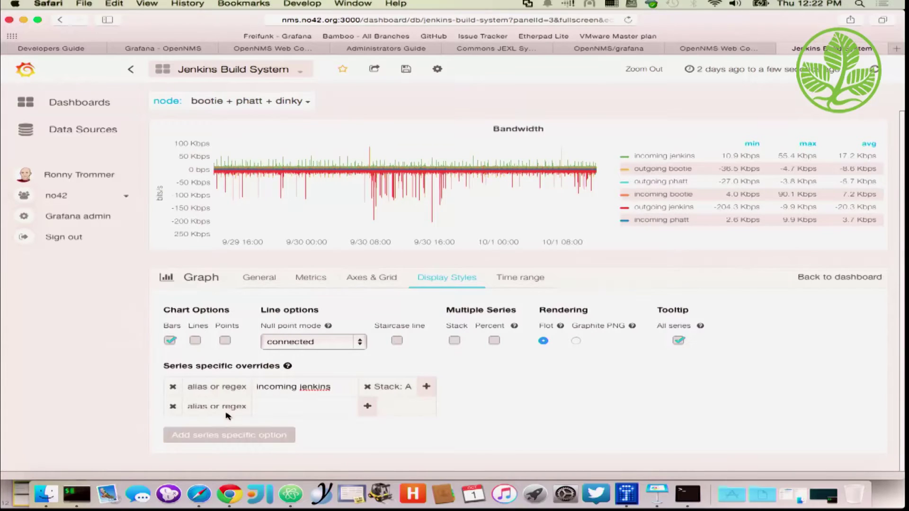
{"action": "left_click", "coordinate": [310, 409]}
{"action": "type", "text": "in"}
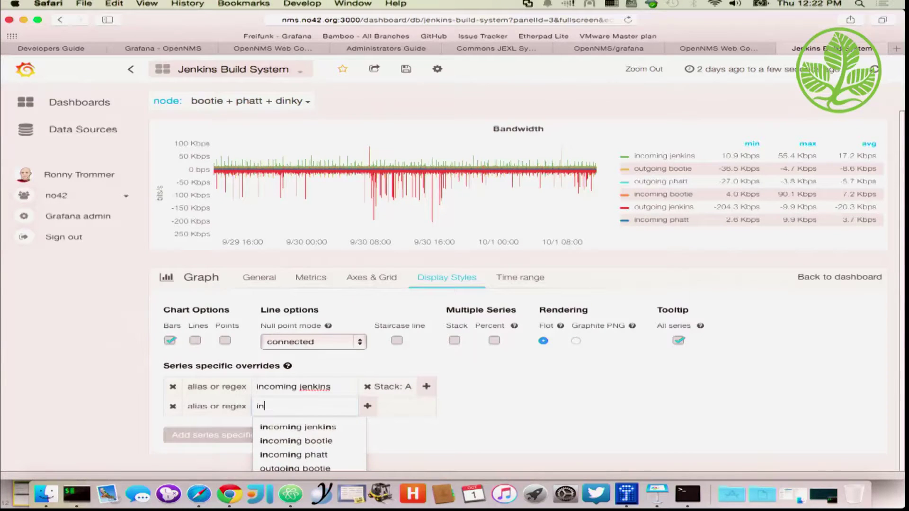
{"action": "left_click", "coordinate": [319, 440]}
{"action": "left_click", "coordinate": [369, 406]}
{"action": "scroll", "coordinate": [396, 428], "scroll_direction": "down", "scroll_amount": 2}
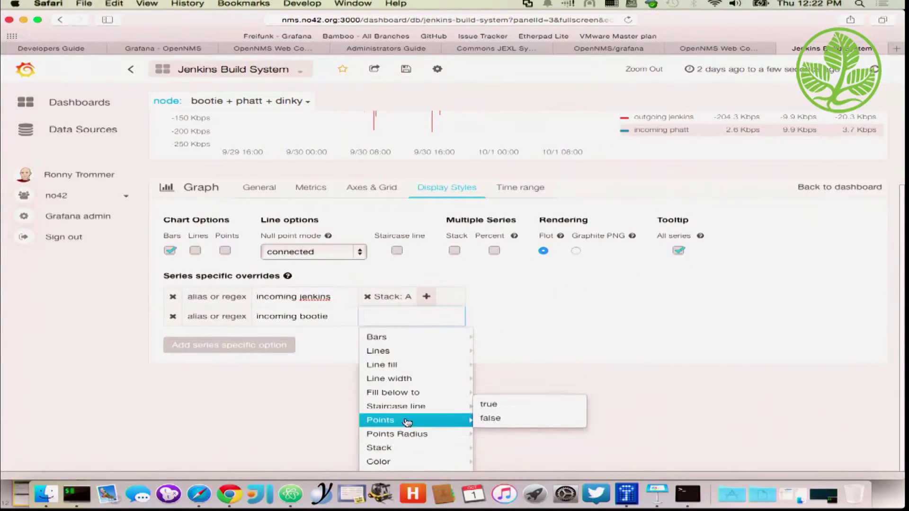
{"action": "mouse_move", "coordinate": [405, 449]}
{"action": "left_click", "coordinate": [498, 406]}
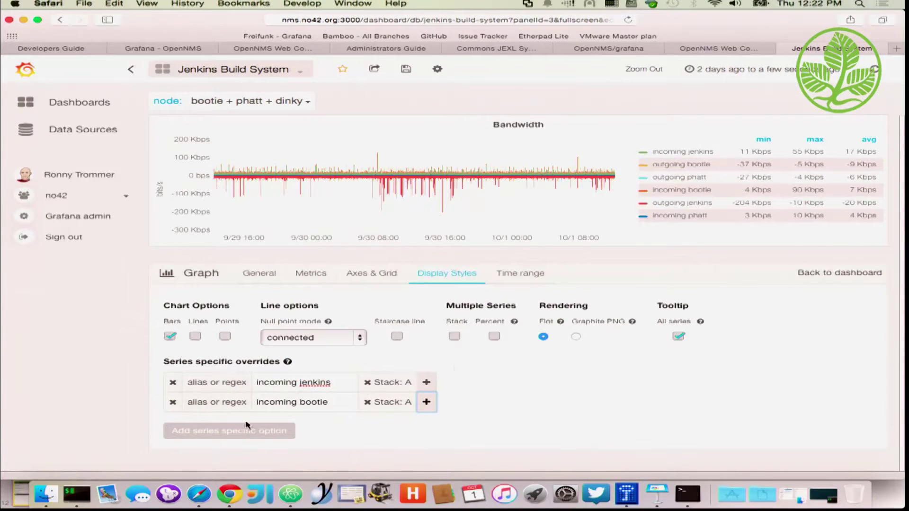
Step: Add a series-specific override that assigns the outgoing bootie series to stack B
{"action": "left_click", "coordinate": [229, 431]}
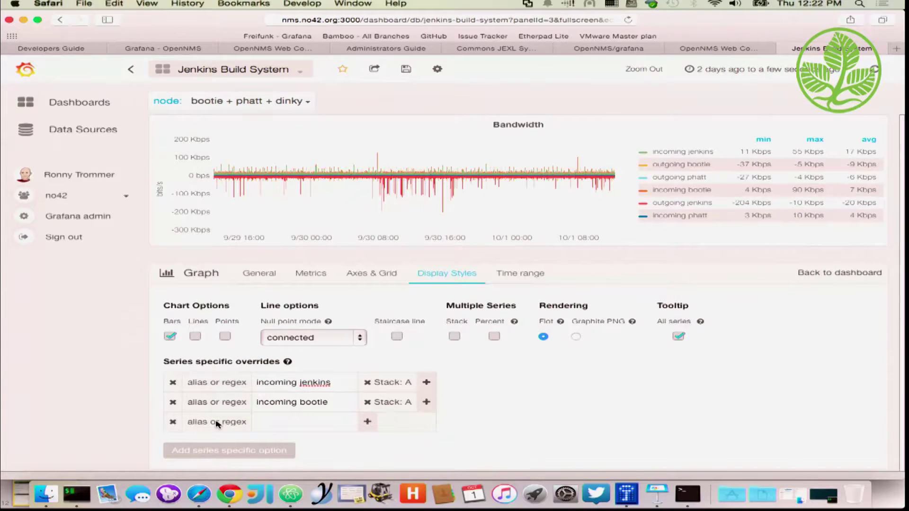
{"action": "left_click", "coordinate": [284, 421]}
{"action": "type", "text": "ou"}
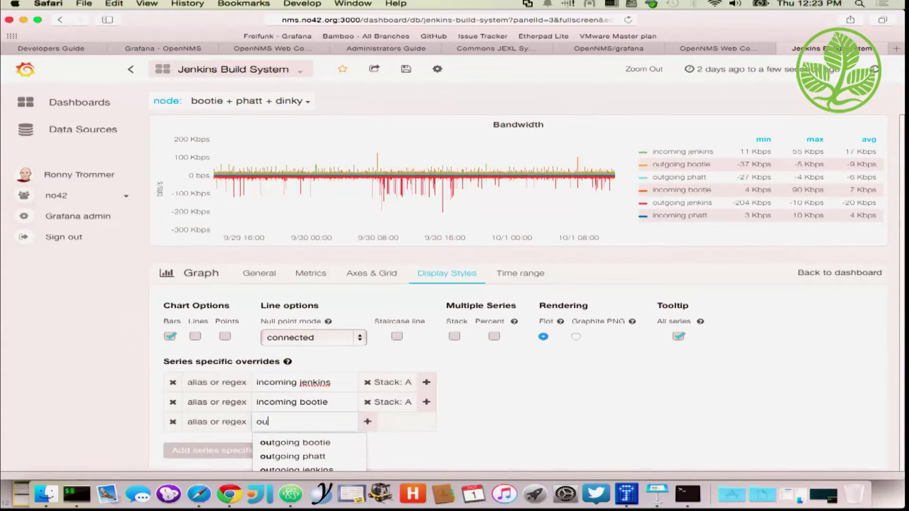
{"action": "left_click", "coordinate": [306, 442]}
{"action": "left_click", "coordinate": [372, 423]}
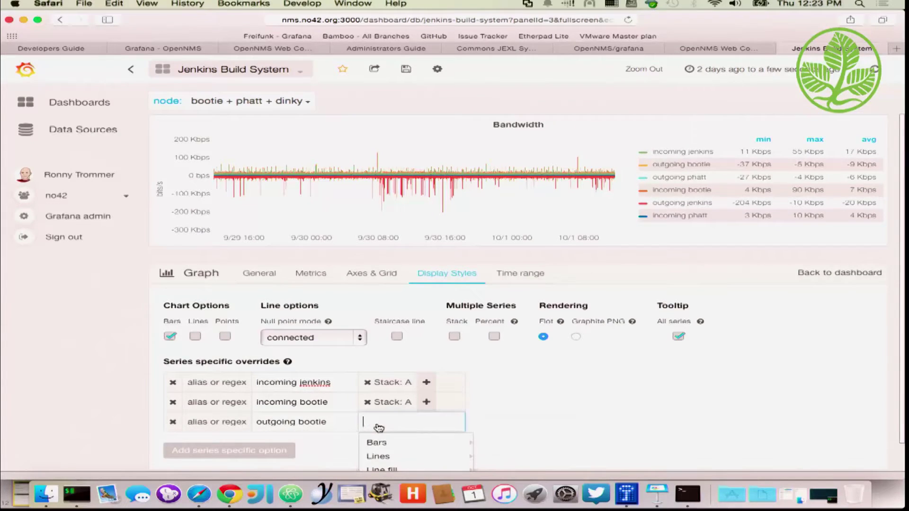
{"action": "scroll", "coordinate": [379, 428], "scroll_direction": "down", "scroll_amount": 3}
{"action": "mouse_move", "coordinate": [414, 448]}
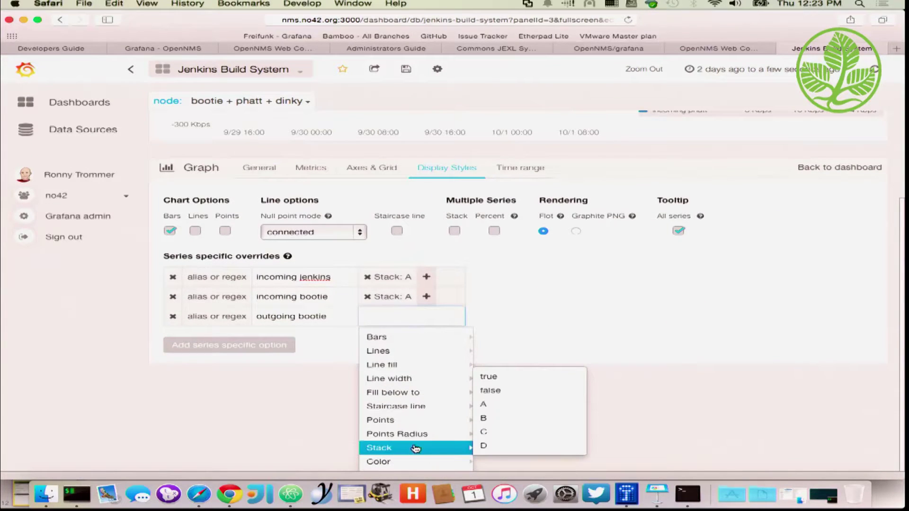
{"action": "left_click", "coordinate": [501, 418]}
Step: Add a series-specific override that assigns the outgoing phatt series to stack B
{"action": "left_click", "coordinate": [264, 430]}
{"action": "left_click", "coordinate": [279, 422]}
{"action": "type", "text": "ou"}
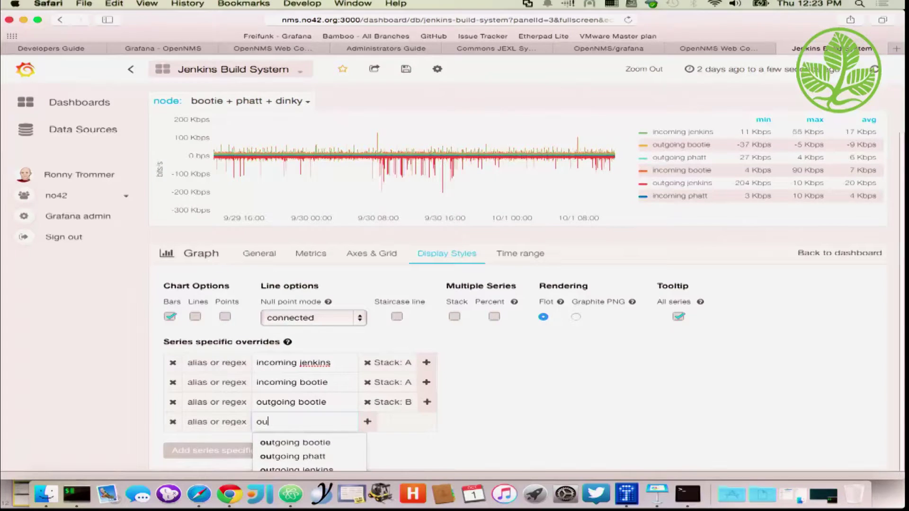
{"action": "left_click", "coordinate": [293, 456]}
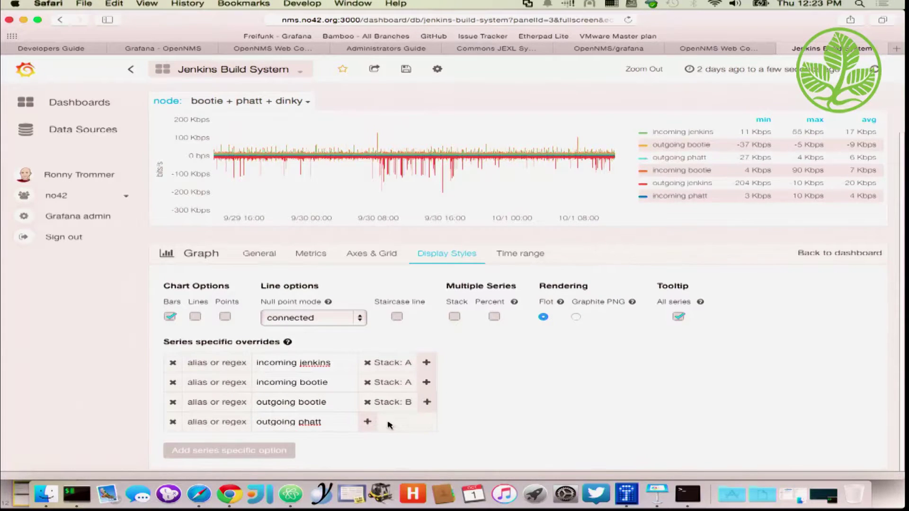
{"action": "left_click", "coordinate": [367, 422]}
{"action": "mouse_move", "coordinate": [417, 428]}
{"action": "mouse_move", "coordinate": [459, 458]}
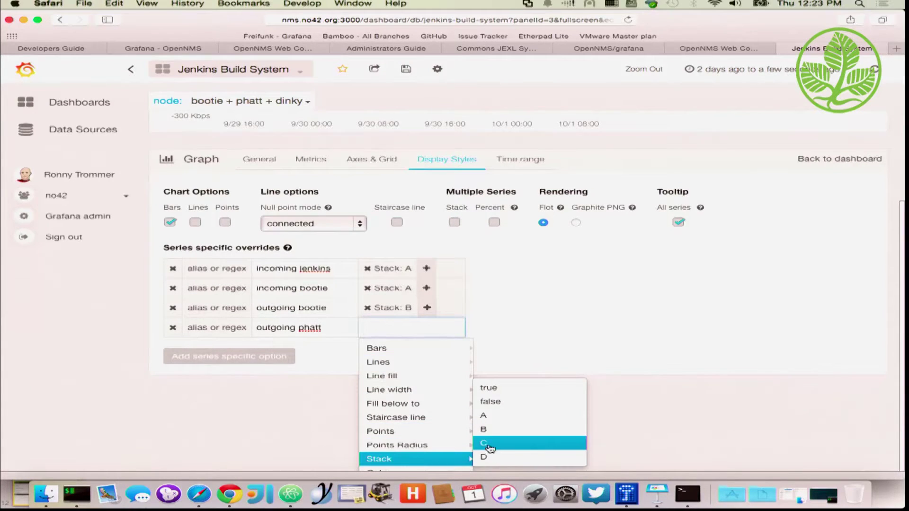
{"action": "left_click", "coordinate": [490, 430]}
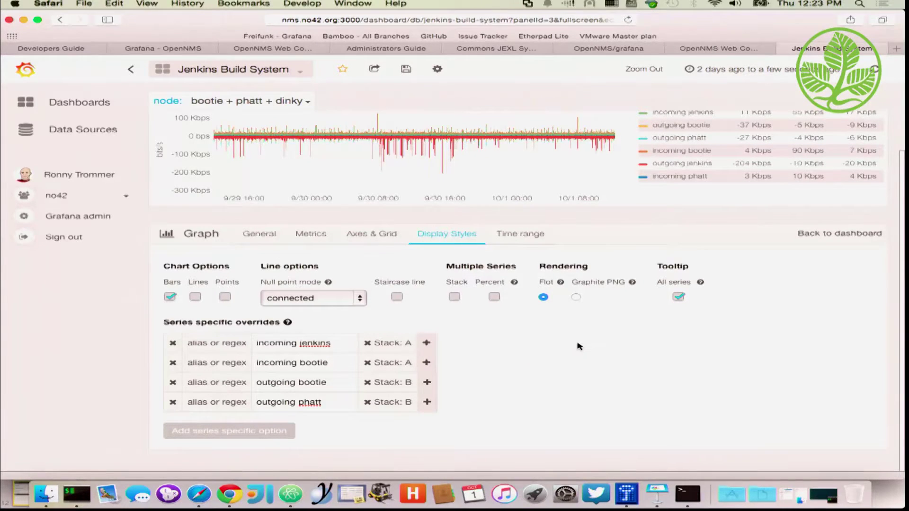
Step: Switch the Bandwidth graph's rendering to Graphite PNG and show the panel's time range override settings
{"action": "scroll", "coordinate": [503, 206], "scroll_direction": "up", "scroll_amount": 2}
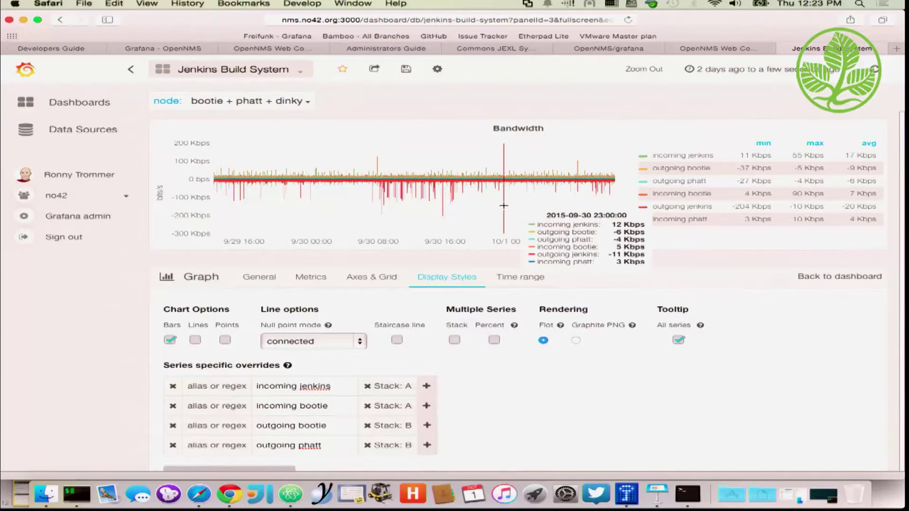
{"action": "mouse_move", "coordinate": [560, 330]}
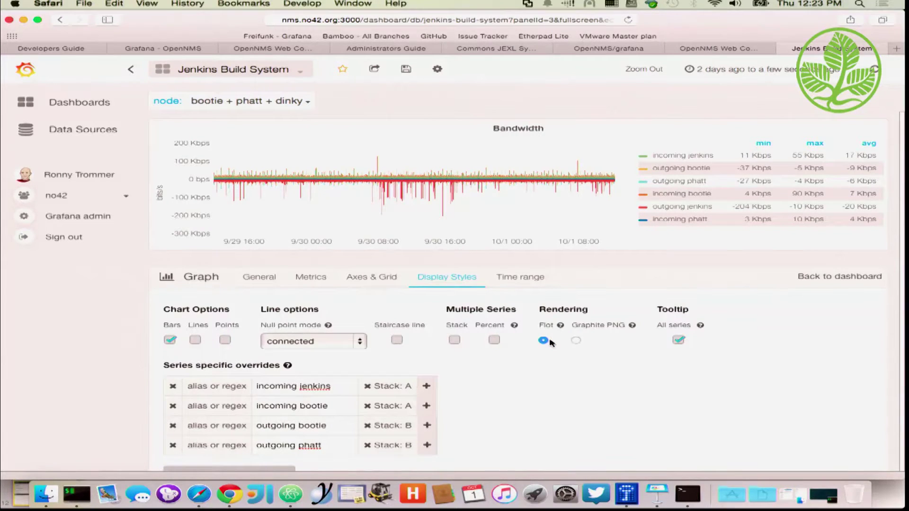
{"action": "left_click", "coordinate": [576, 341]}
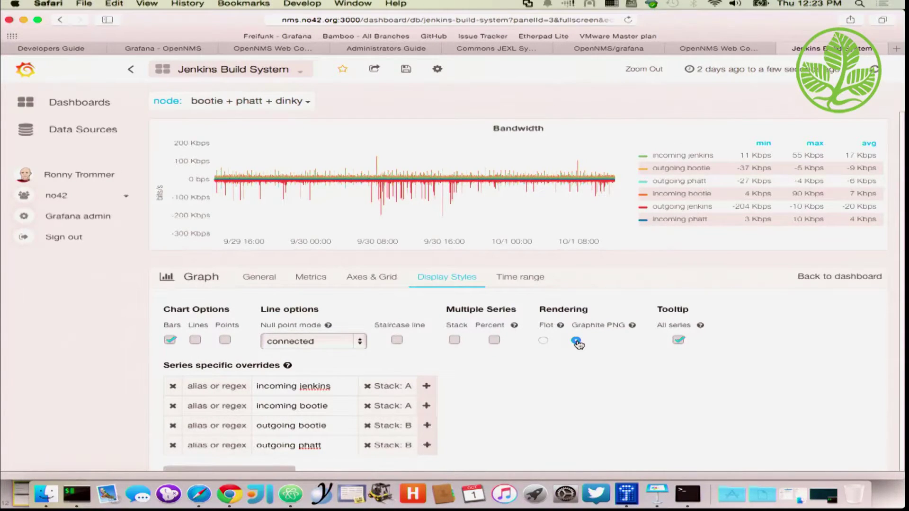
{"action": "left_click", "coordinate": [517, 281]}
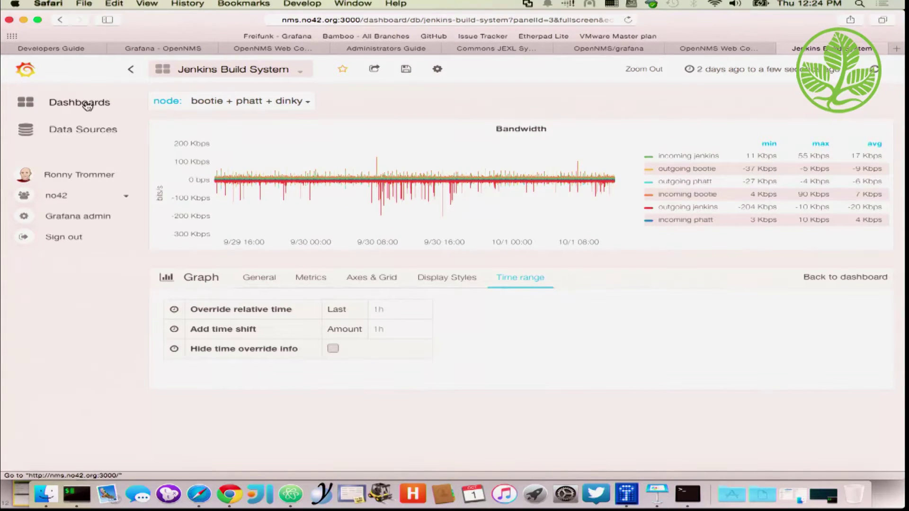
Step: Open the enRZet Power Usage dashboard, ignoring the unsaved changes to the Jenkins Build System dashboard
{"action": "left_click", "coordinate": [268, 76]}
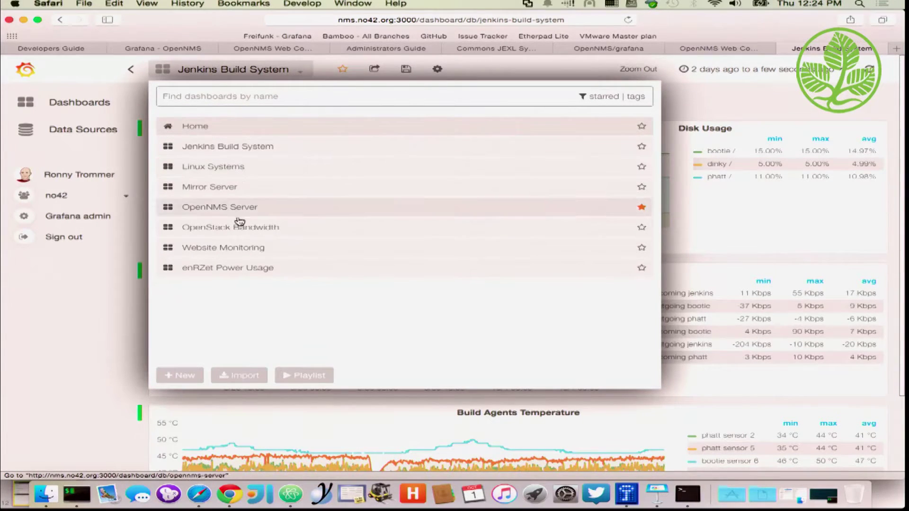
{"action": "left_click", "coordinate": [240, 273]}
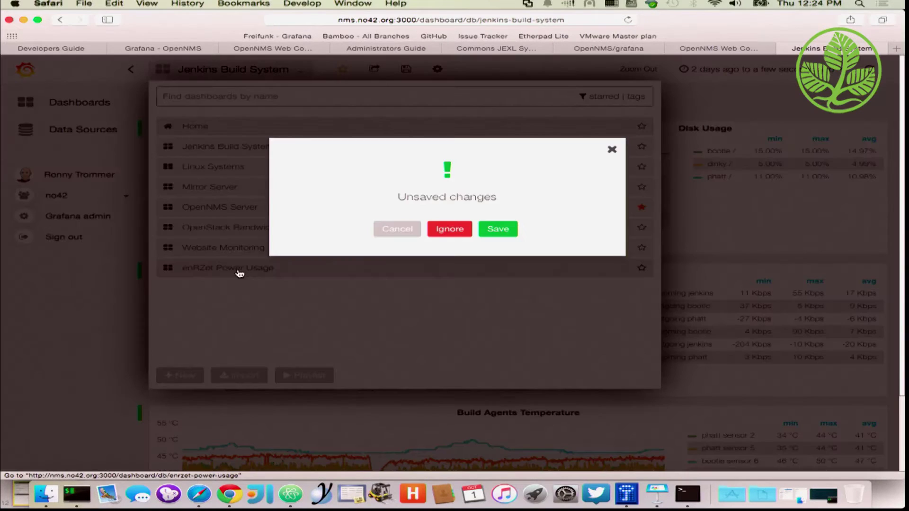
{"action": "left_click", "coordinate": [452, 232]}
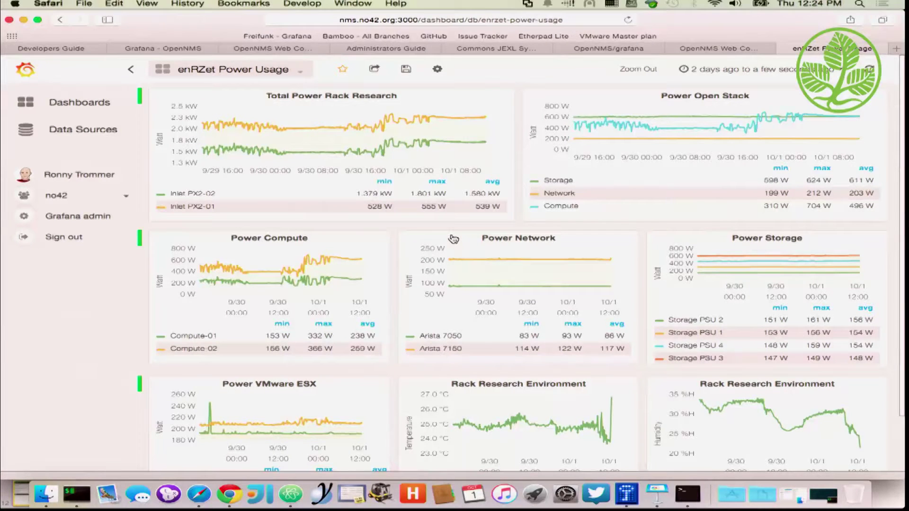
Step: Share the enRZet Power Usage dashboard as a snapshot that expires after 1 hour, published to snapshot.raintank.io
{"action": "left_click", "coordinate": [383, 71]}
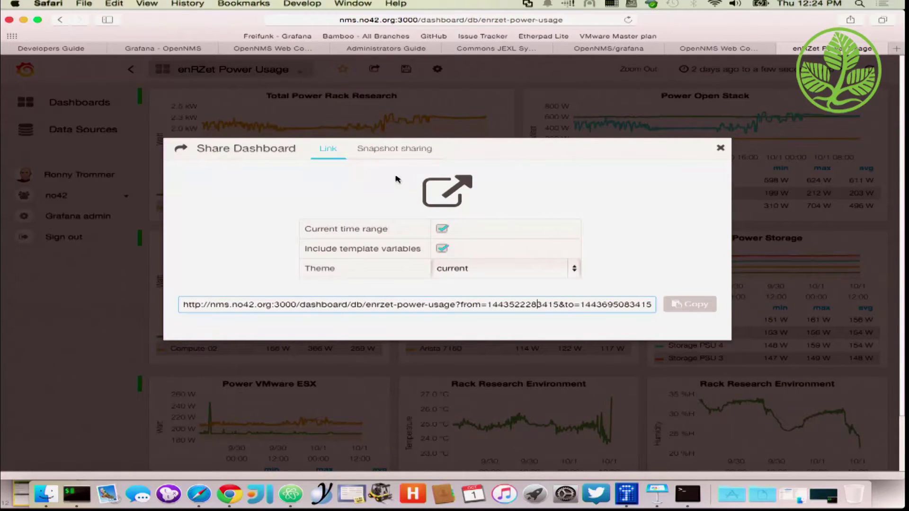
{"action": "left_click", "coordinate": [385, 148]}
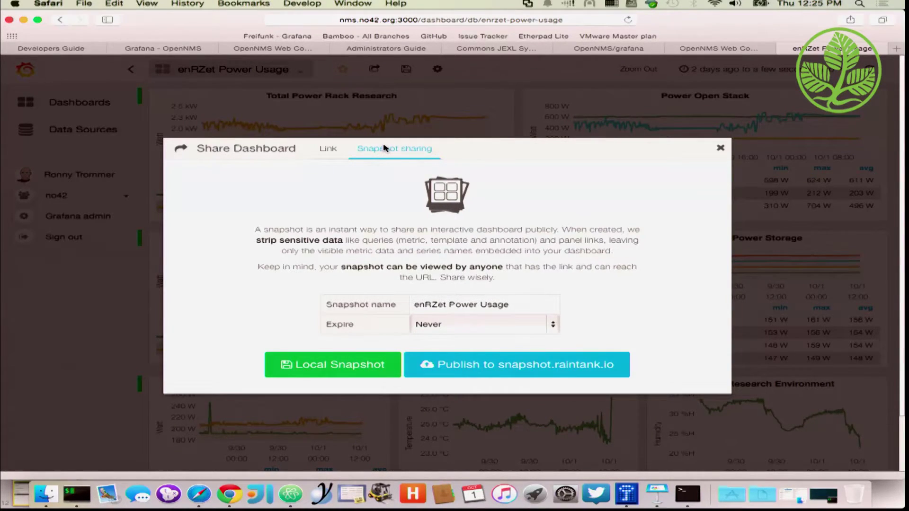
{"action": "left_click", "coordinate": [478, 326]}
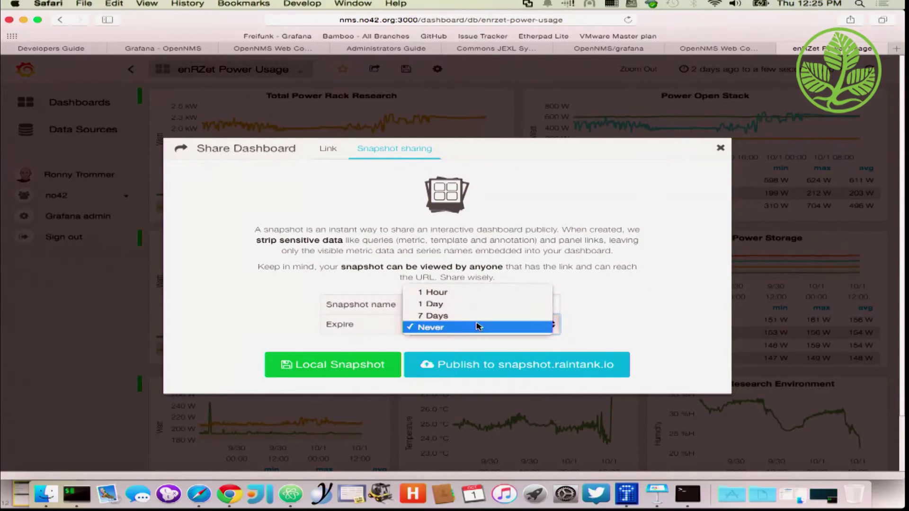
{"action": "left_click", "coordinate": [445, 293]}
{"action": "left_click", "coordinate": [501, 364]}
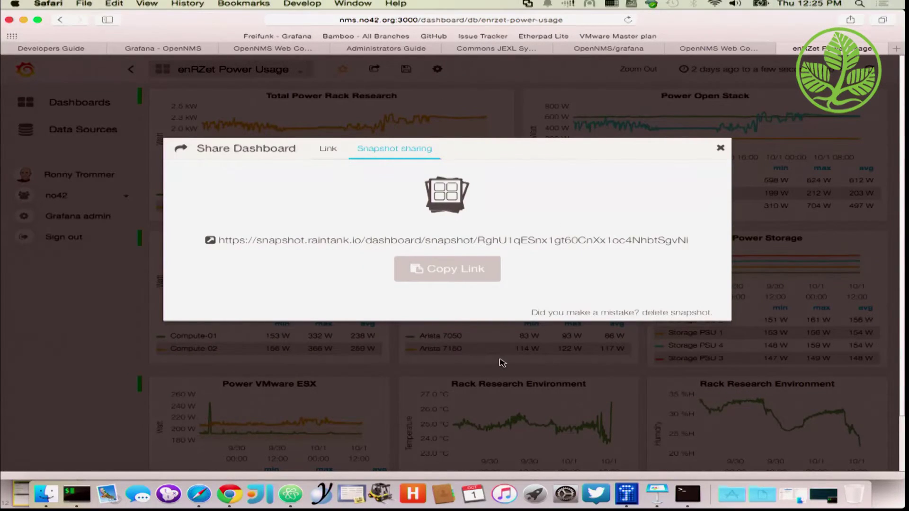
Step: View the published snapshot zoomed to about 17:26–20:42 on Sep 30, 2015, and return to the original dashboard, closing its share dialog
{"action": "left_click", "coordinate": [465, 247]}
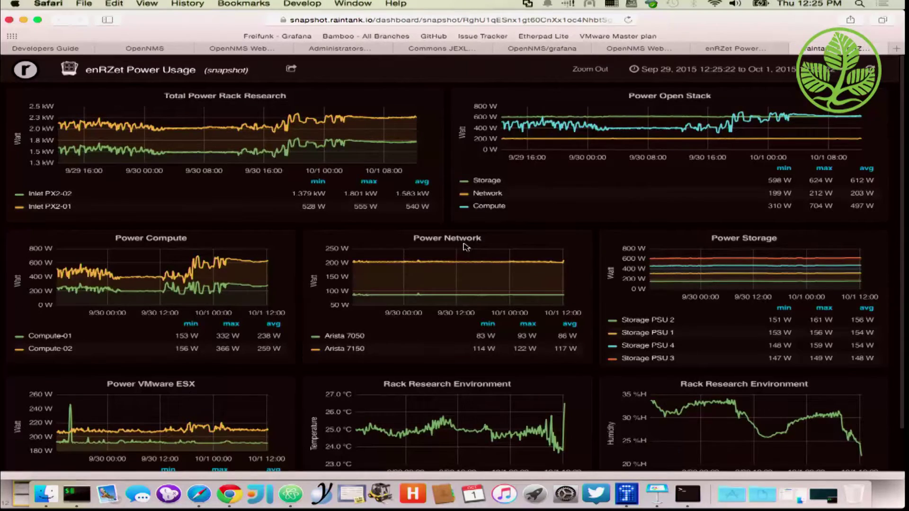
{"action": "left_click_drag", "start_coordinate": [222, 134], "coordinate": [416, 133]}
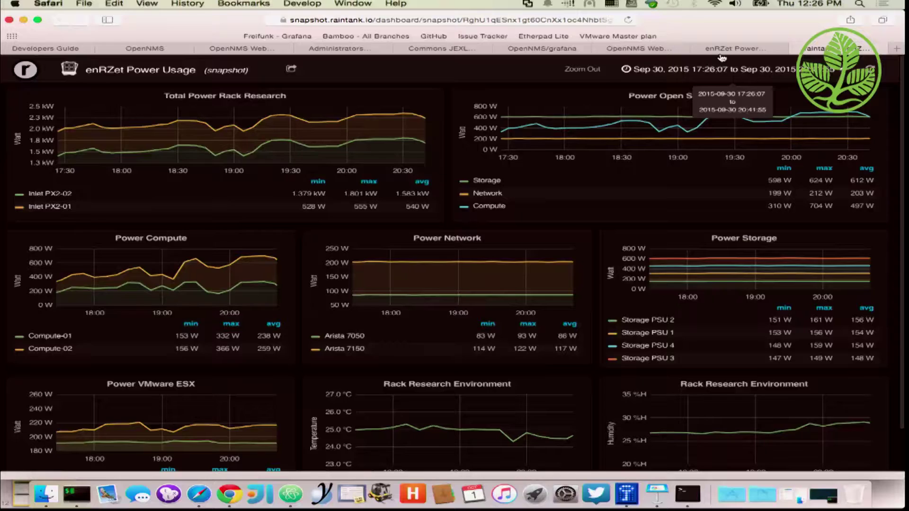
{"action": "left_click", "coordinate": [710, 48]}
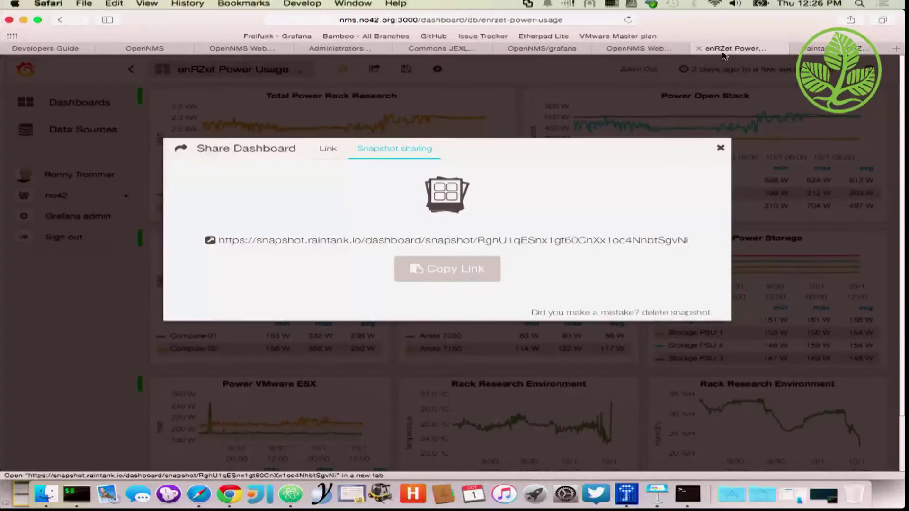
{"action": "left_click", "coordinate": [720, 148]}
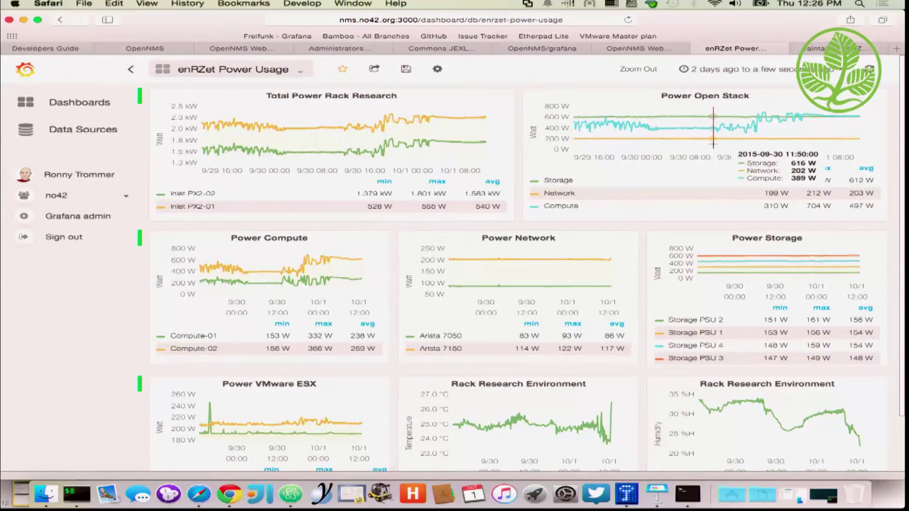
Step: Review the configured data sources, the MyOpenNMS connection settings and the data source types on offer
{"action": "left_click", "coordinate": [79, 129]}
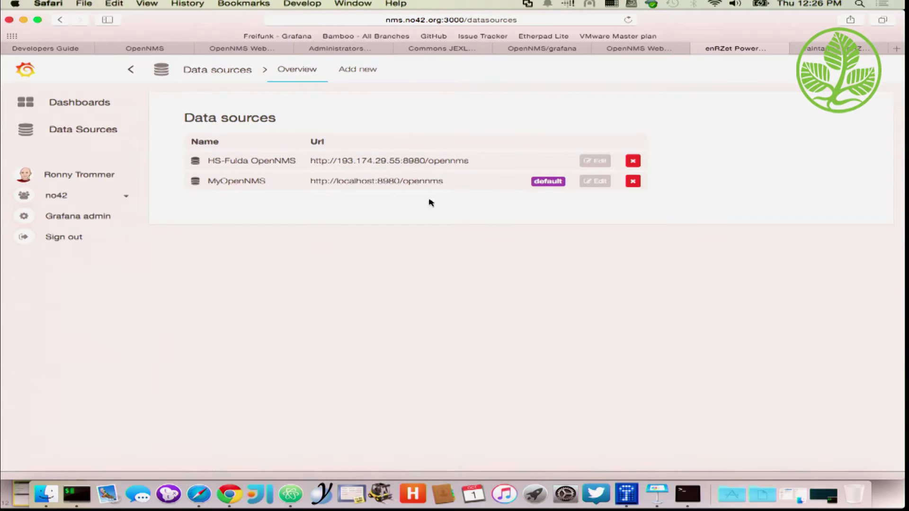
{"action": "double_click", "coordinate": [378, 182]}
{"action": "double_click", "coordinate": [368, 181]}
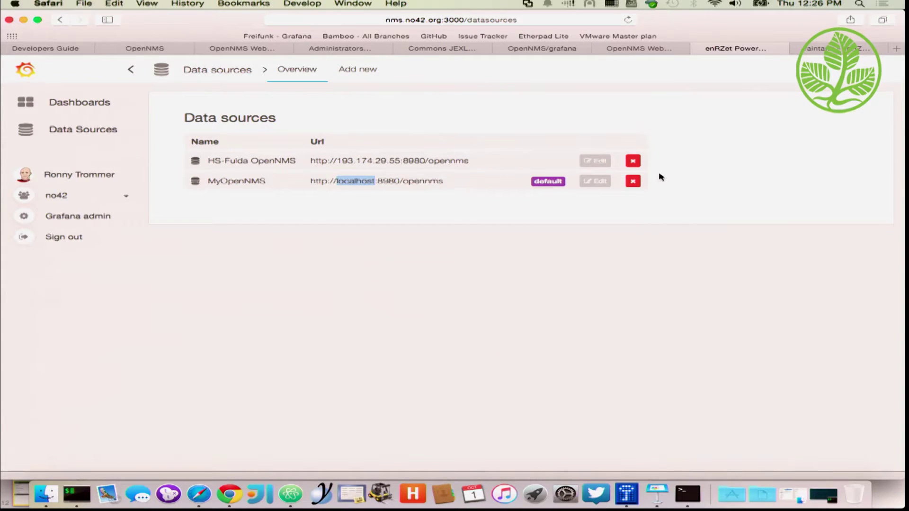
{"action": "left_click", "coordinate": [596, 181]}
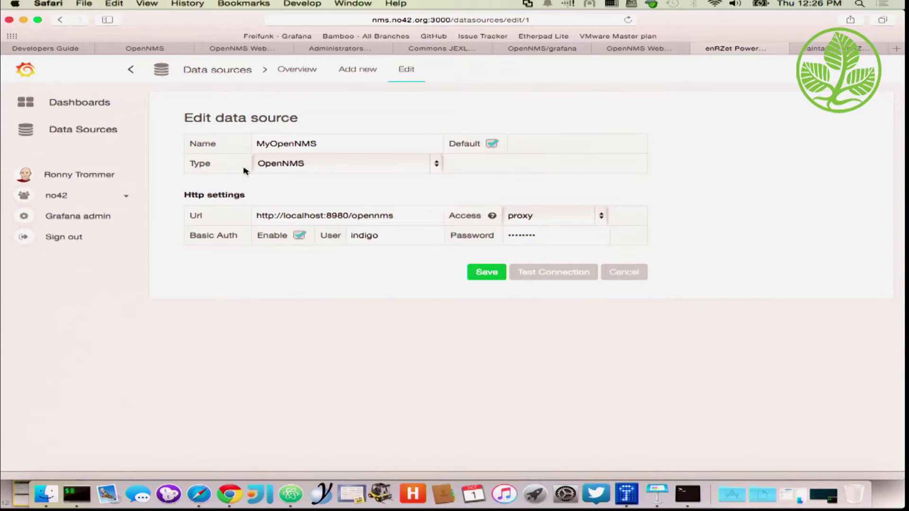
{"action": "left_click", "coordinate": [294, 168]}
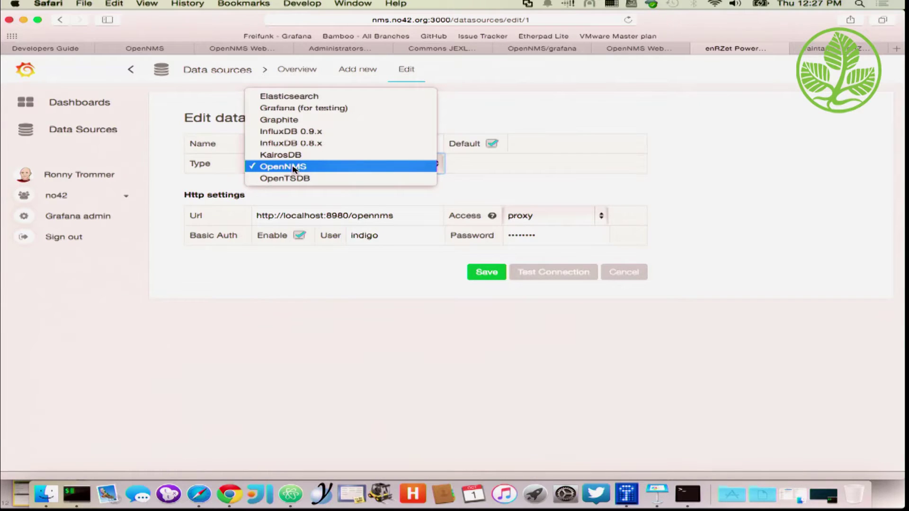
{"action": "left_click", "coordinate": [340, 269]}
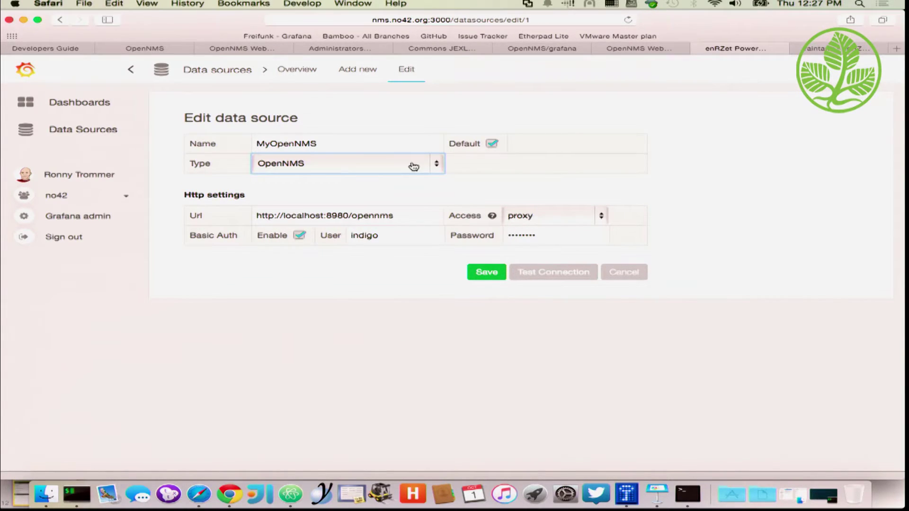
Step: Leave the data source settings and reopen the enRZet Power Usage dashboard from the home dashboard
{"action": "left_click", "coordinate": [104, 136]}
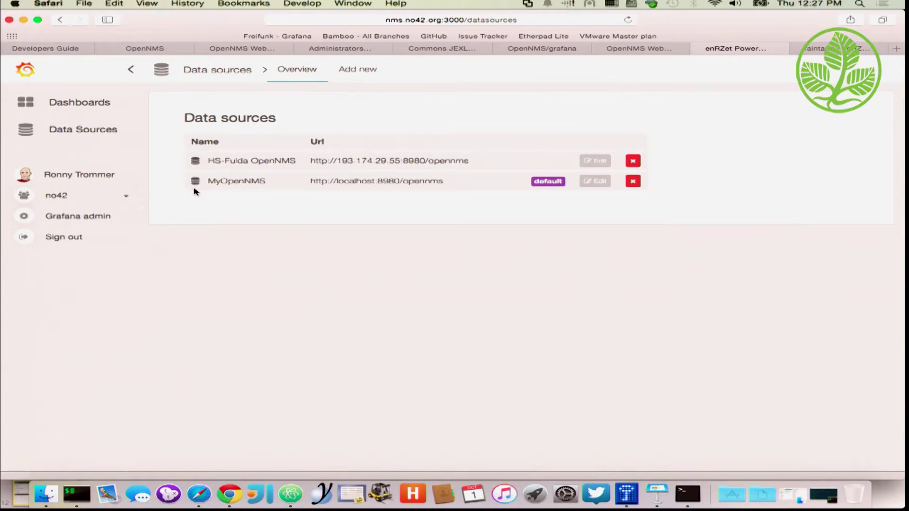
{"action": "left_click", "coordinate": [90, 104]}
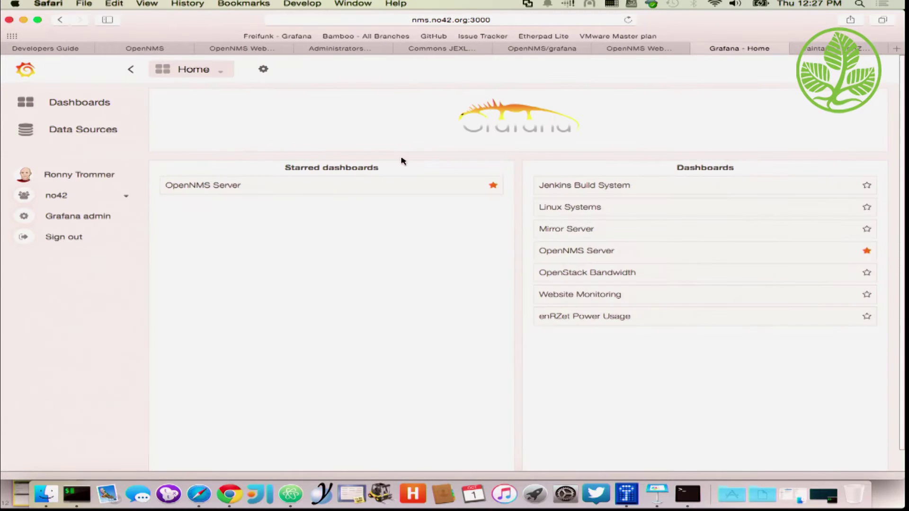
{"action": "left_click", "coordinate": [623, 314]}
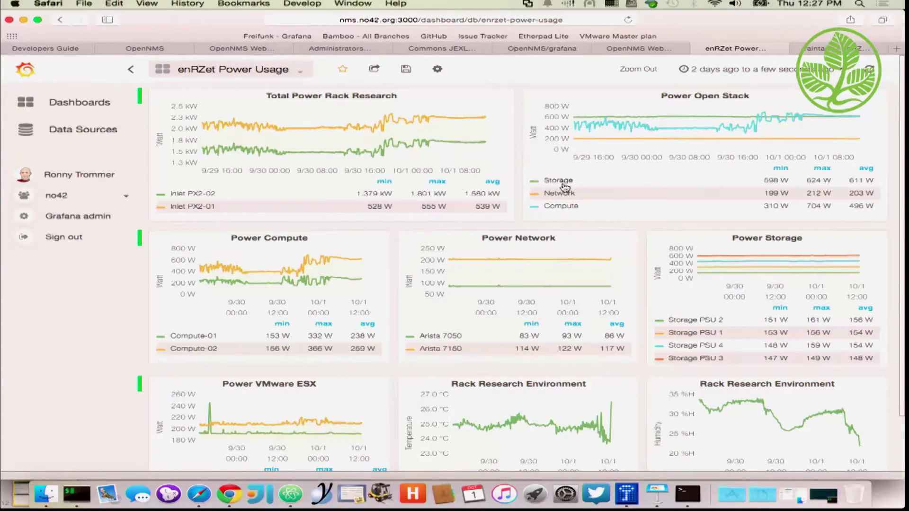
Step: Return to the home dashboard and open the Jenkins Build System dashboard
{"action": "left_click", "coordinate": [695, 97]}
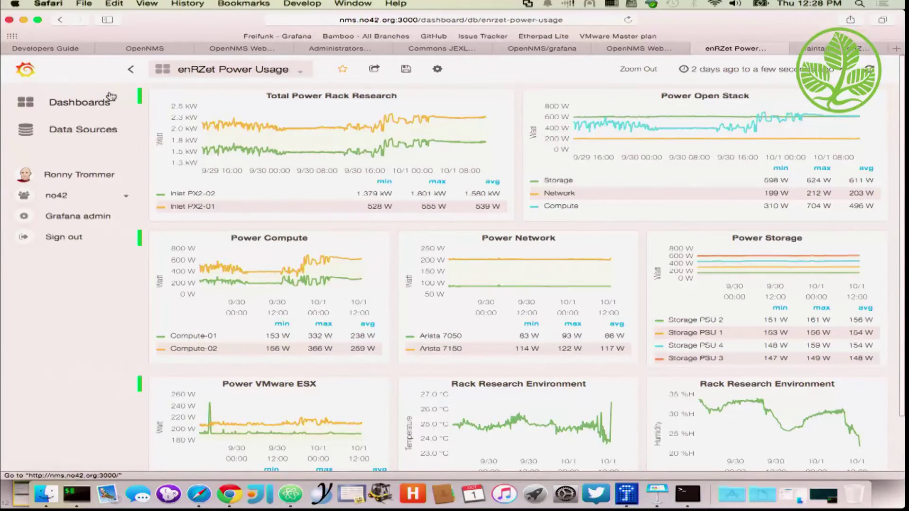
{"action": "left_click", "coordinate": [99, 102]}
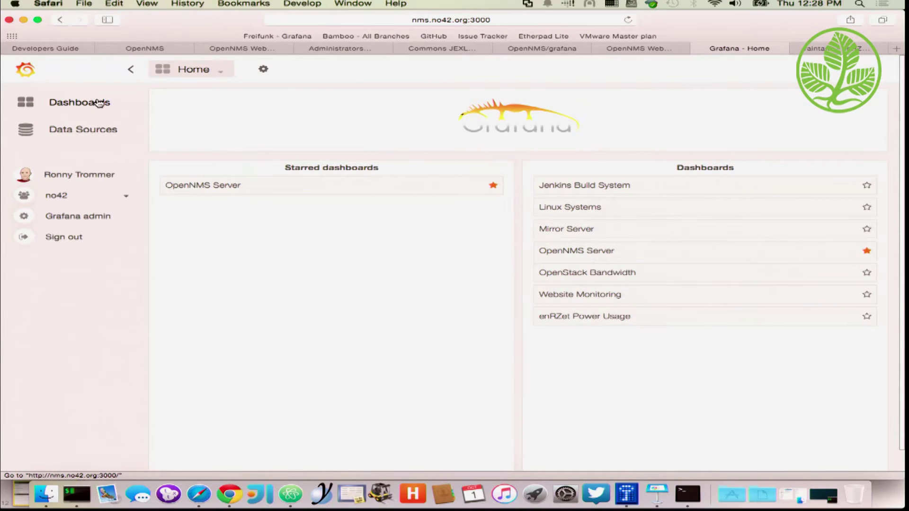
{"action": "left_click", "coordinate": [605, 188]}
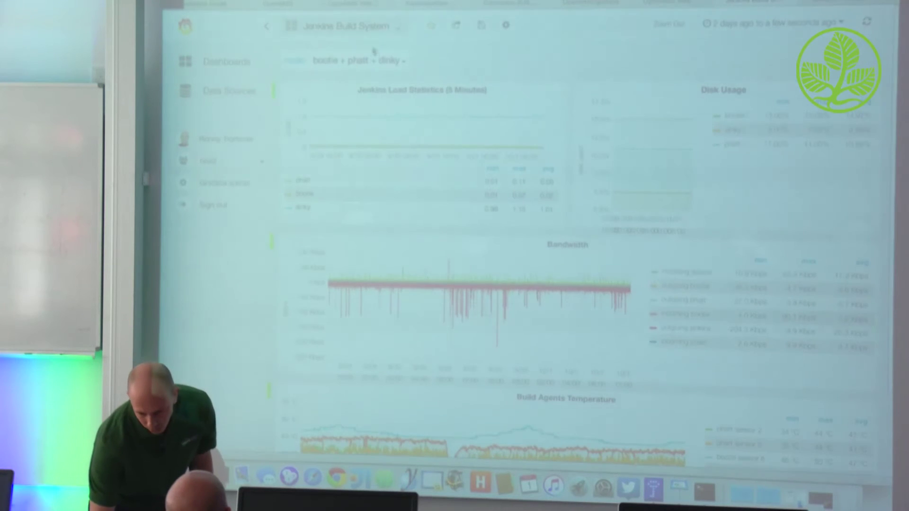
Step: Filter the dashboard's node variable to bootie alone, and add phatt to the selection
{"action": "left_click", "coordinate": [403, 60]}
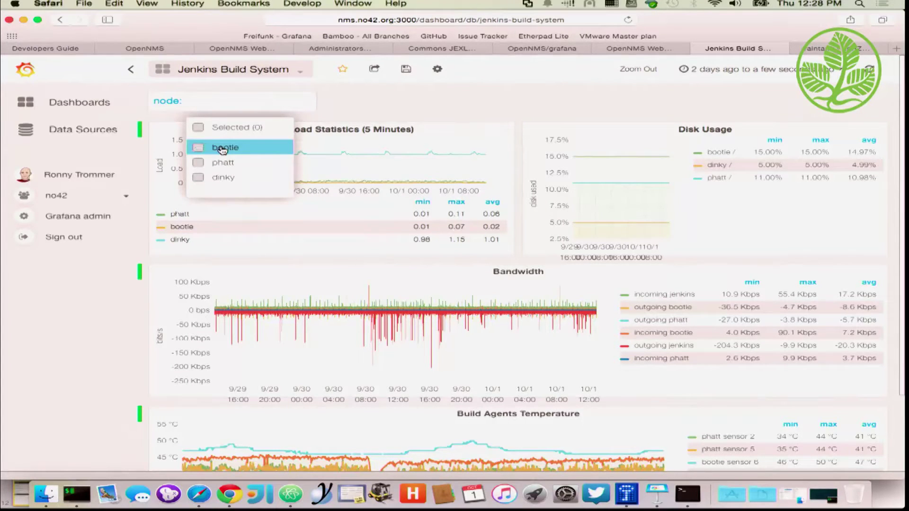
{"action": "left_click", "coordinate": [425, 108]}
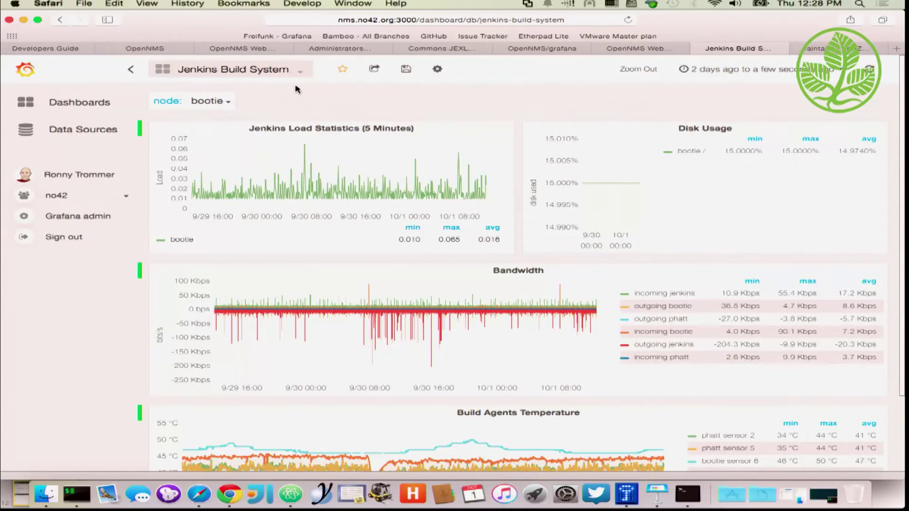
{"action": "left_click", "coordinate": [224, 104]}
{"action": "left_click", "coordinate": [199, 162]}
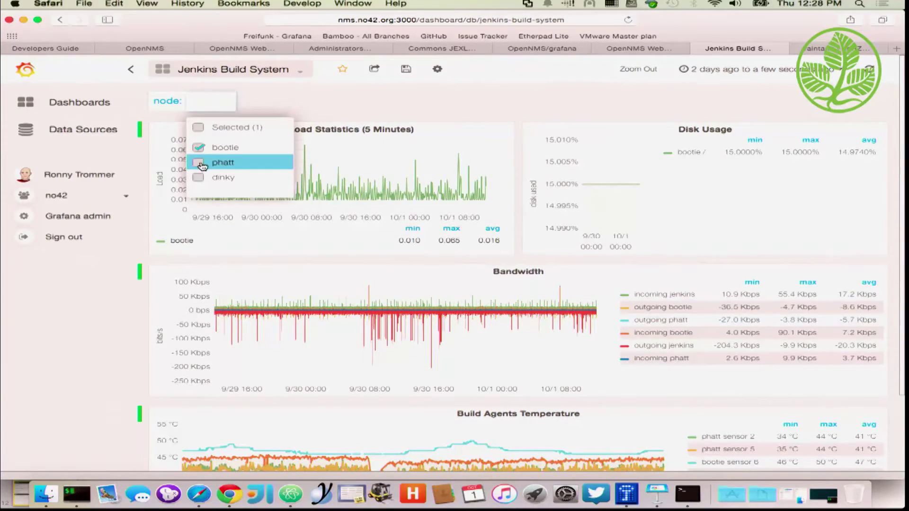
{"action": "left_click", "coordinate": [332, 112]}
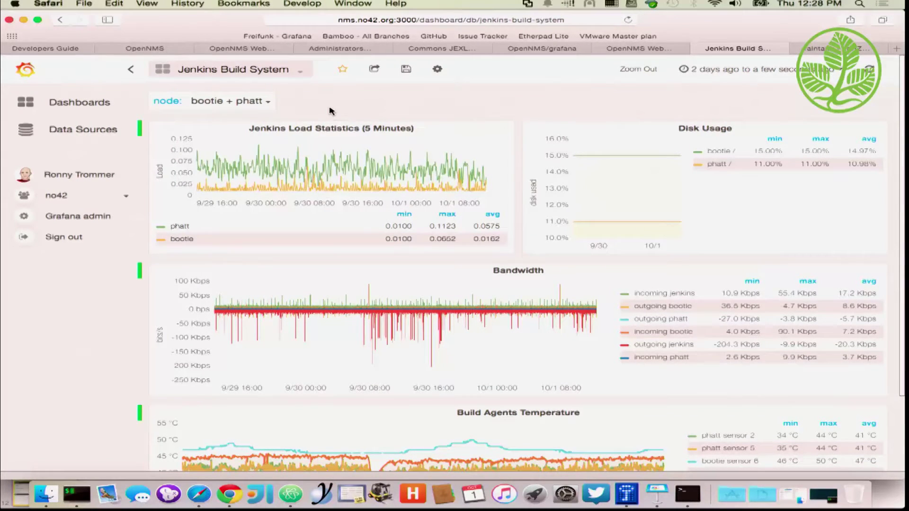
Step: Add dinky to the dashboard's node selection alongside bootie and phatt
{"action": "left_click", "coordinate": [244, 101]}
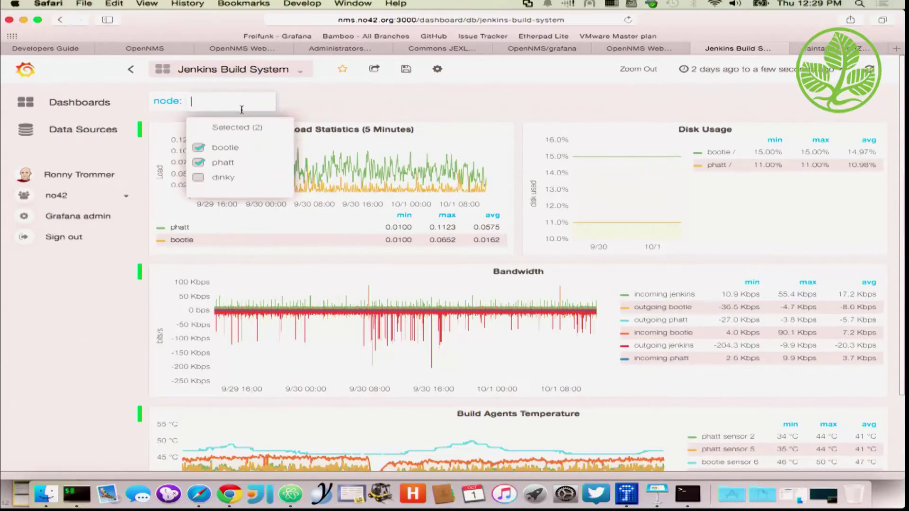
{"action": "left_click", "coordinate": [199, 178]}
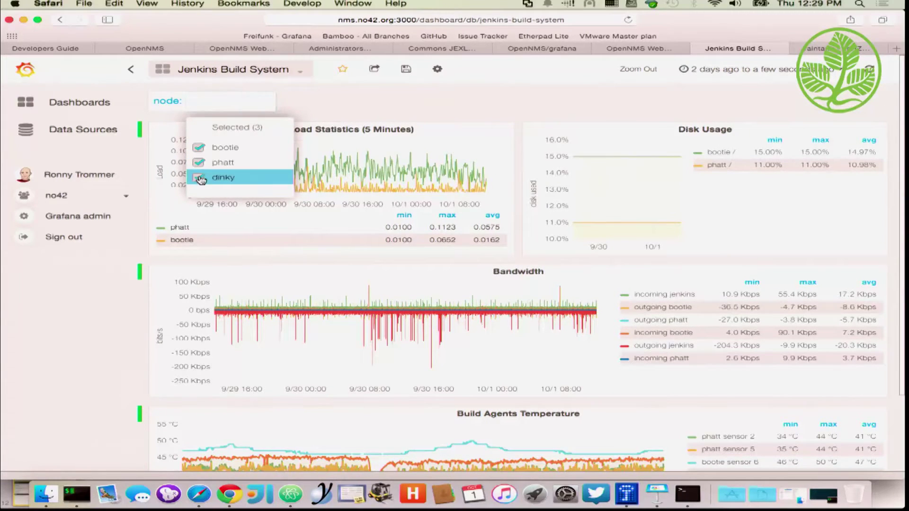
{"action": "left_click", "coordinate": [387, 112]}
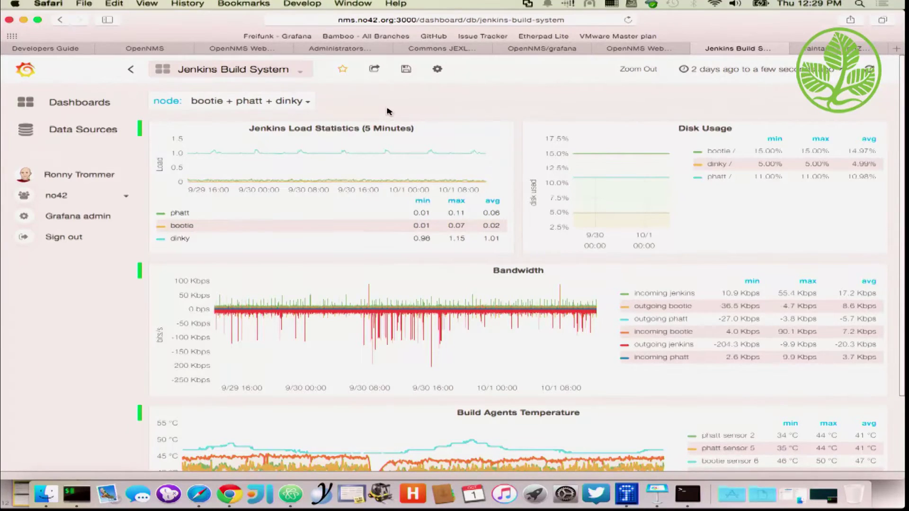
Step: Open the dashboard's templating settings and review the node variable's name, value options and preview of values
{"action": "left_click", "coordinate": [438, 70]}
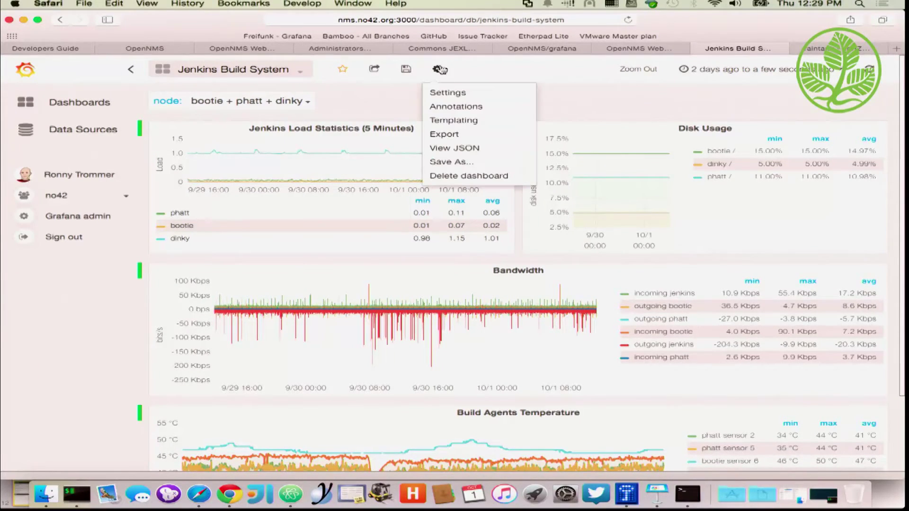
{"action": "left_click", "coordinate": [457, 123]}
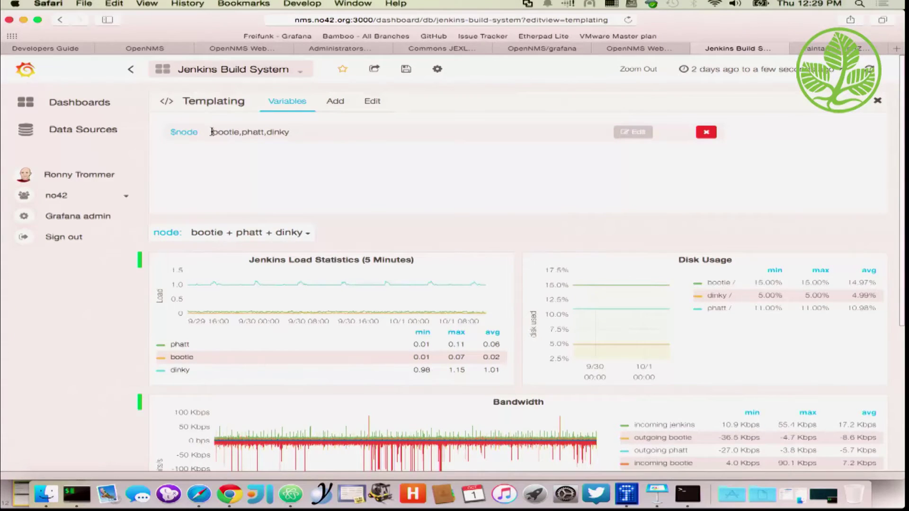
{"action": "left_click", "coordinate": [625, 134]}
{"action": "double_click", "coordinate": [273, 158]}
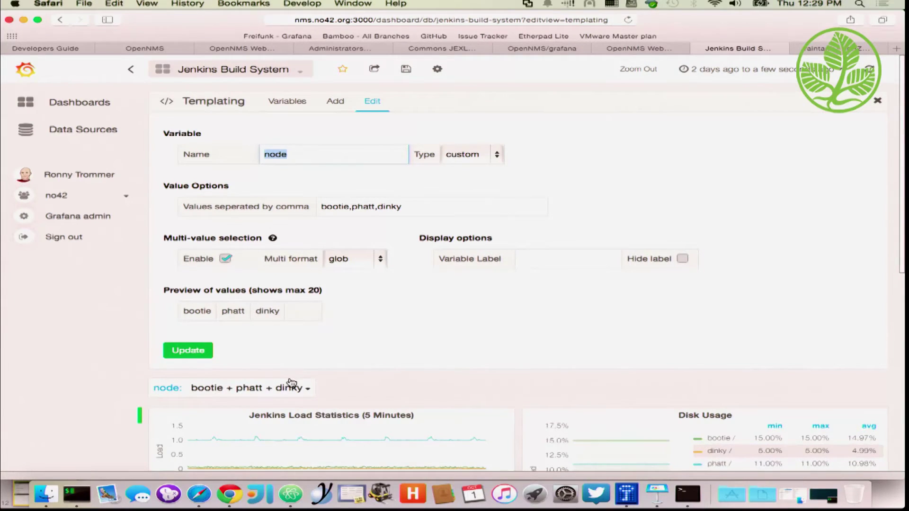
{"action": "left_click_drag", "start_coordinate": [187, 311], "coordinate": [271, 312]}
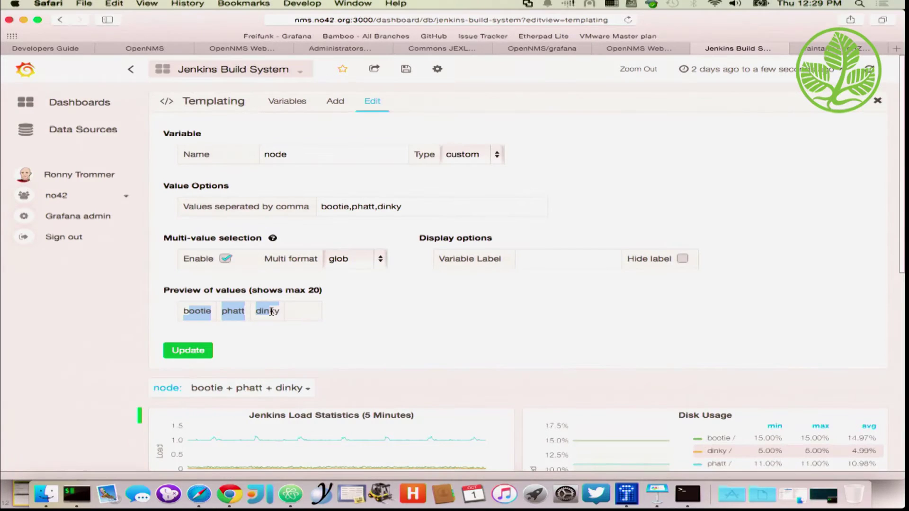
Step: Open the Jenkins Load Statistics (5 Minutes) graph for editing and examine how its metric query uses the $node variable
{"action": "scroll", "coordinate": [458, 311], "scroll_direction": "down", "scroll_amount": 5}
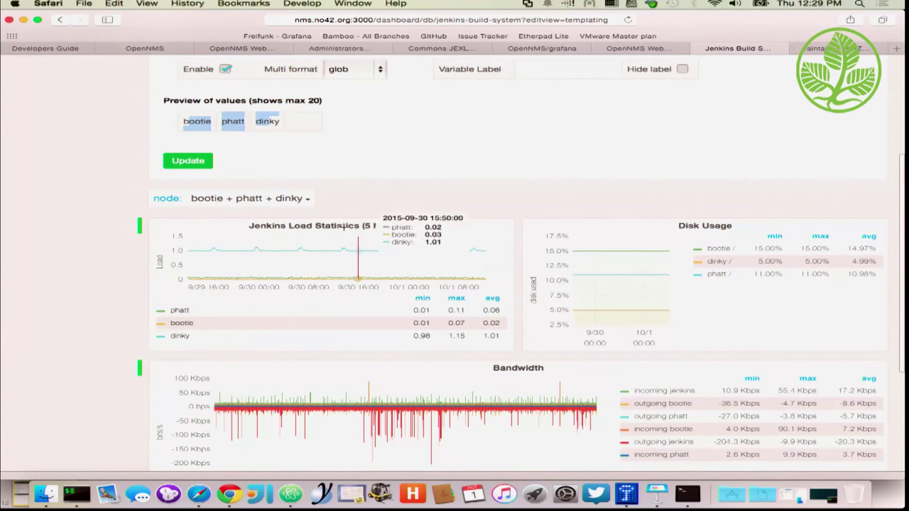
{"action": "left_click", "coordinate": [299, 227]}
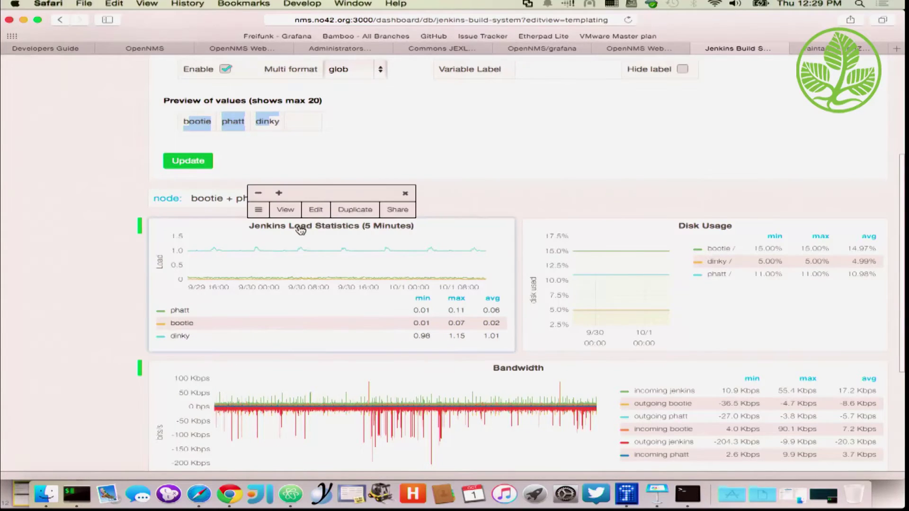
{"action": "left_click", "coordinate": [315, 209]}
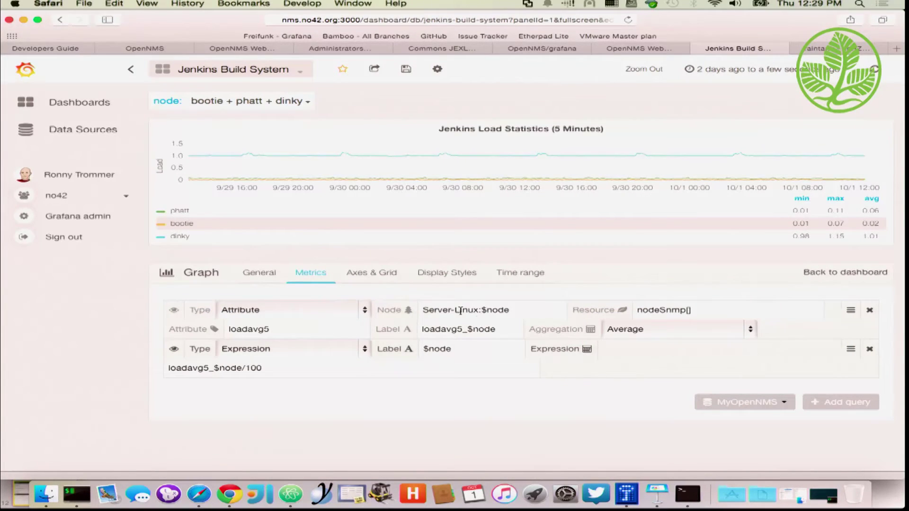
{"action": "left_click_drag", "start_coordinate": [513, 311], "coordinate": [482, 314]}
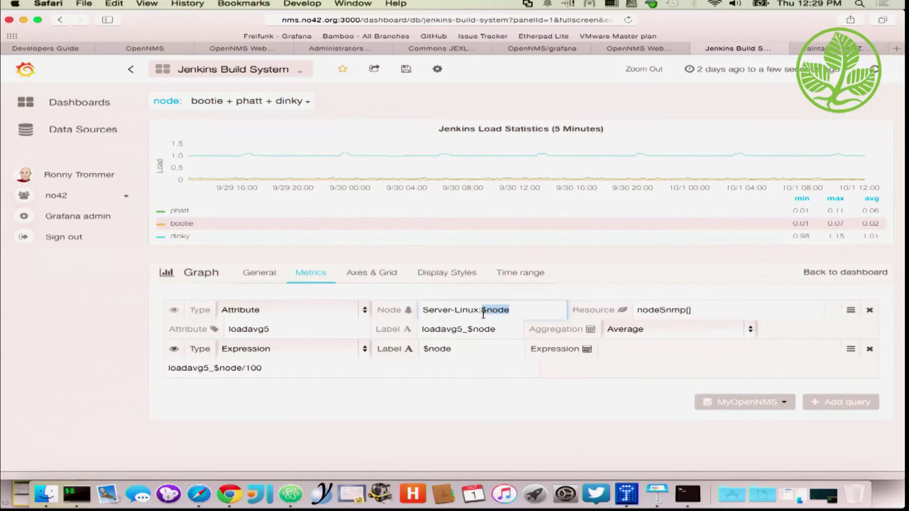